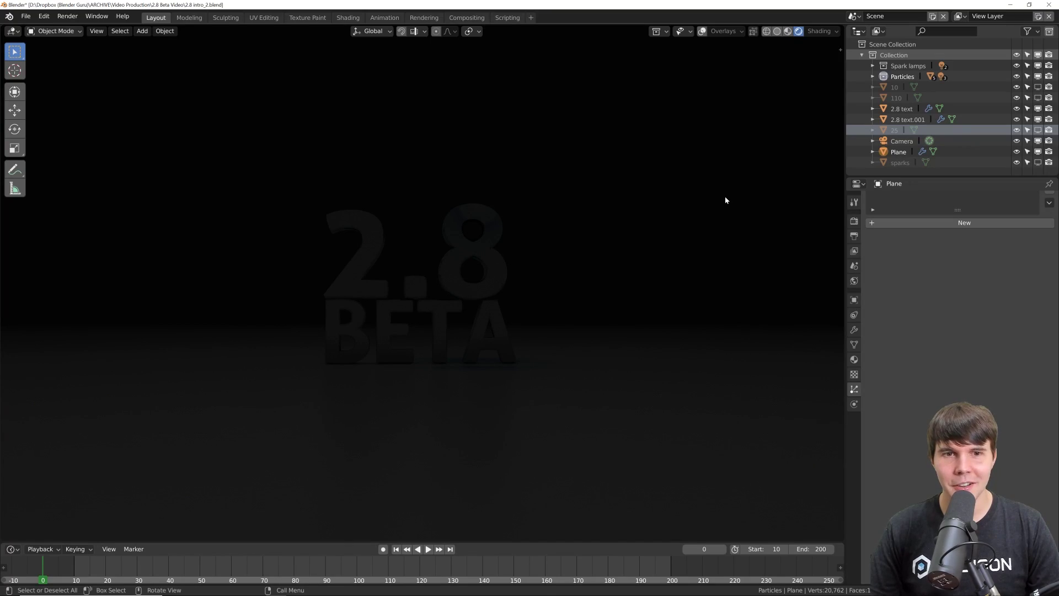
- Play the Blender 2.8 Beta intro animation
key(space)
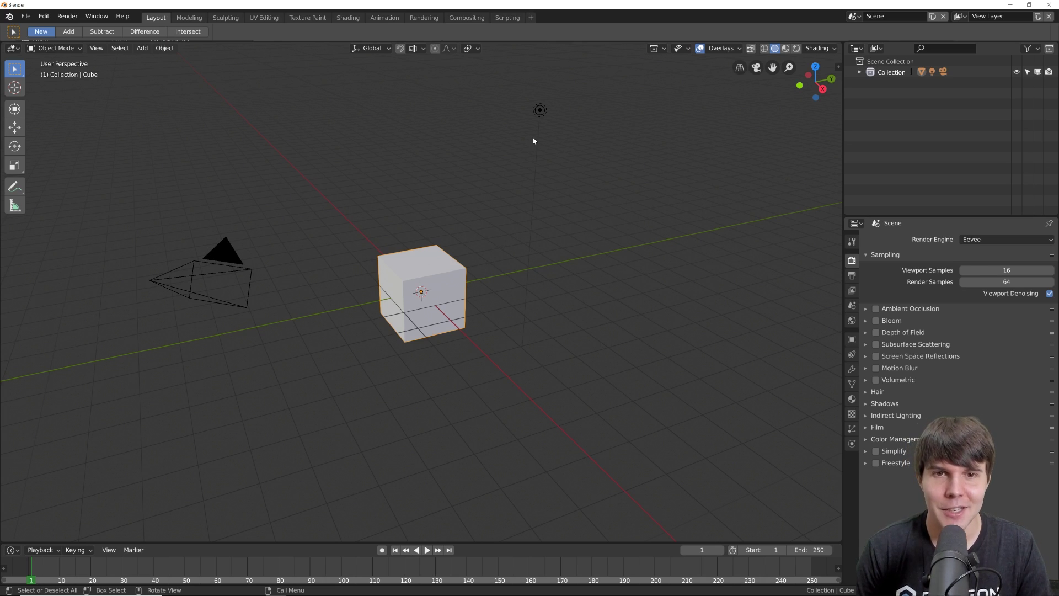
click(541, 123)
click(442, 269)
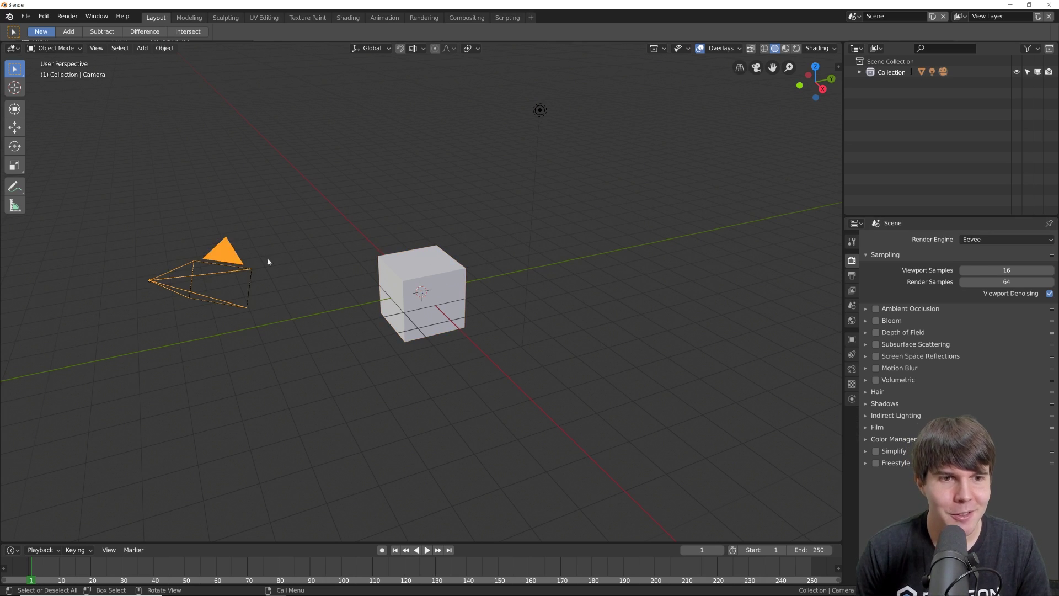
click(428, 276)
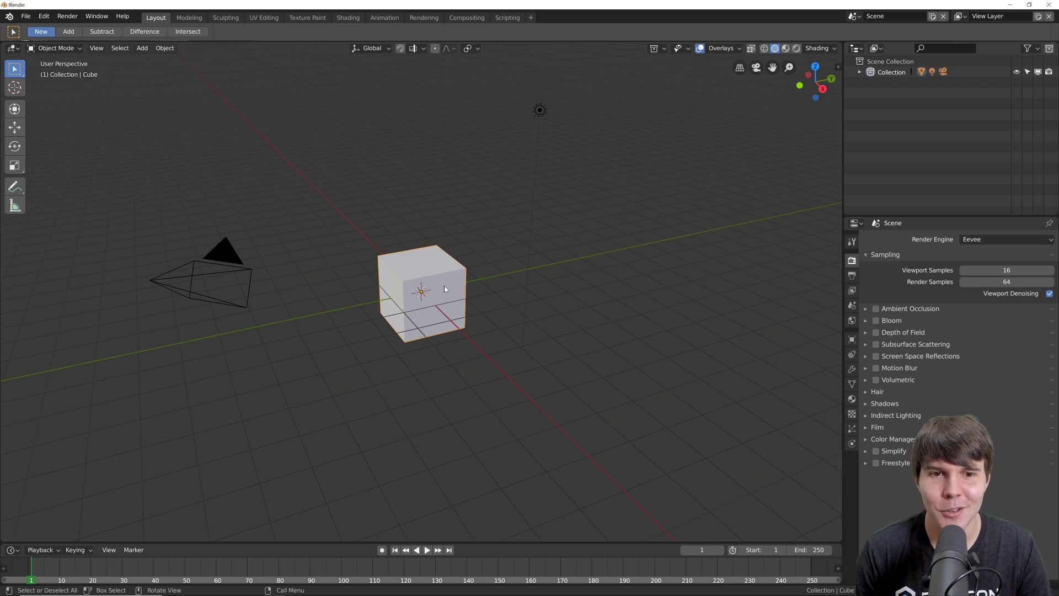
right_click(229, 259)
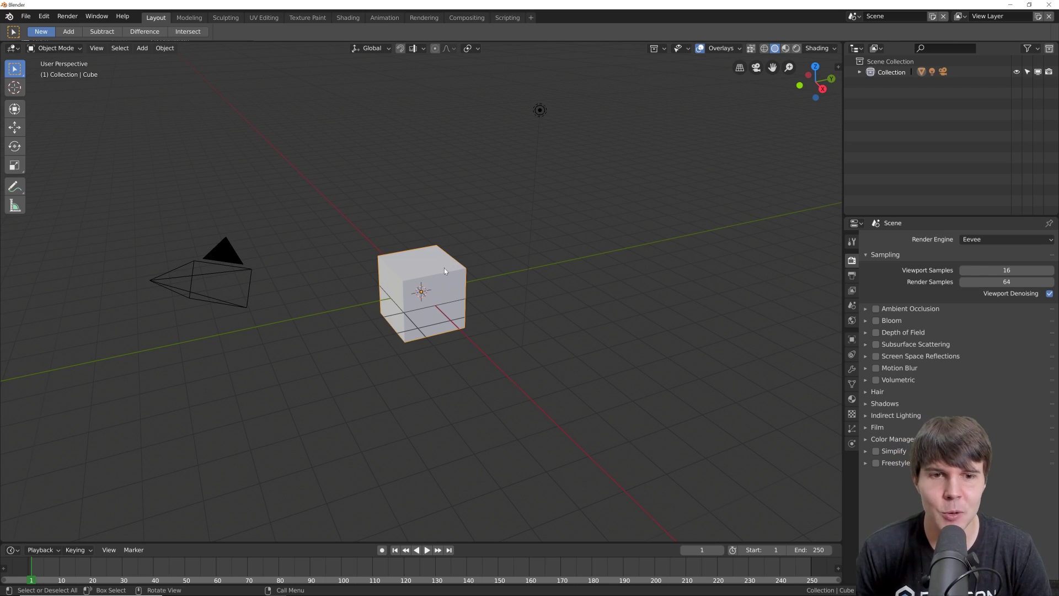
click(44, 16)
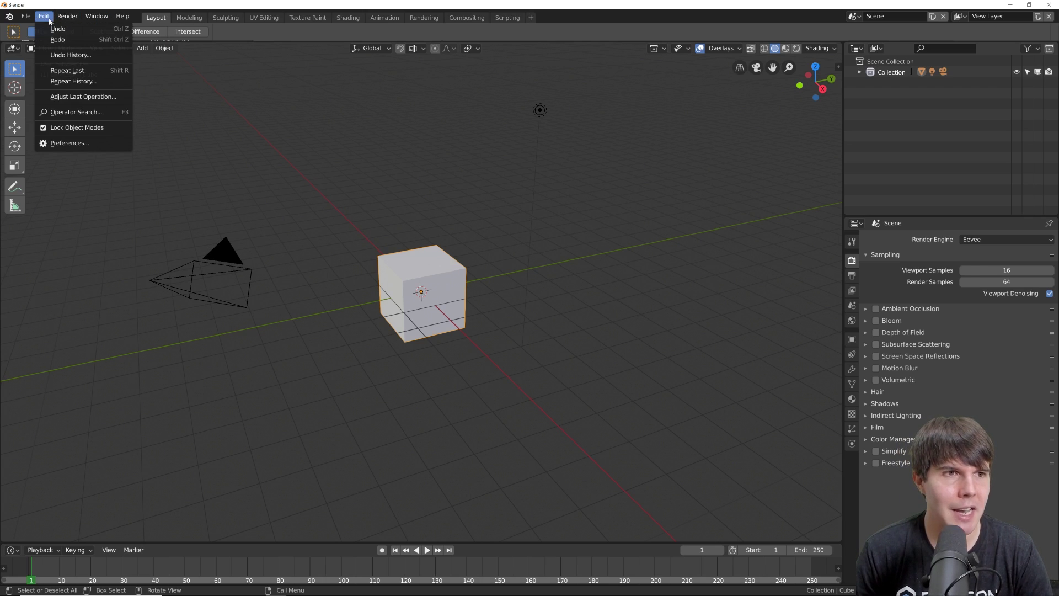
click(72, 143)
click(315, 68)
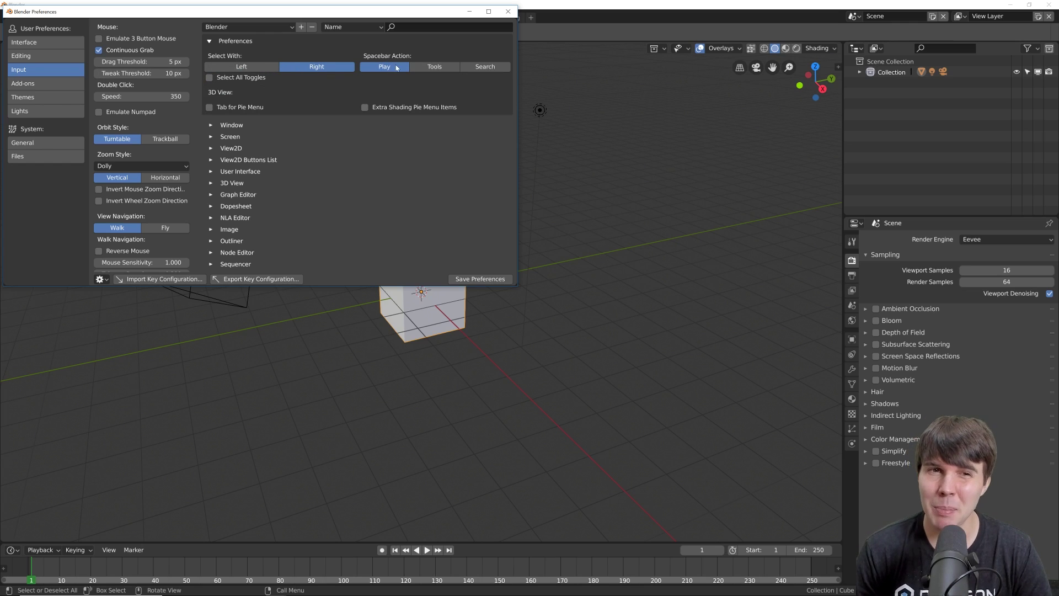
click(588, 32)
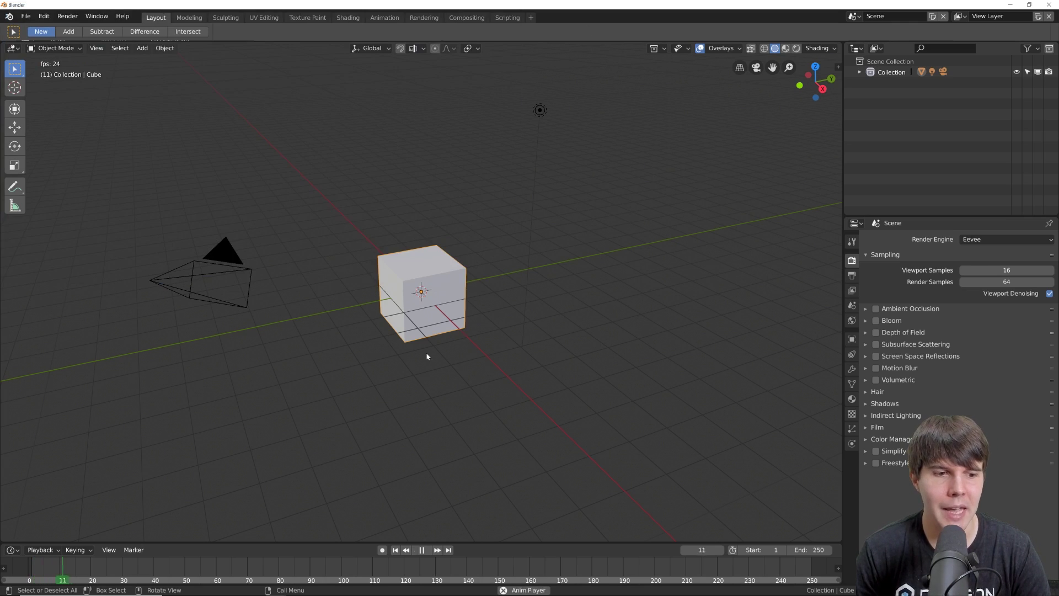
key(alt+Tab)
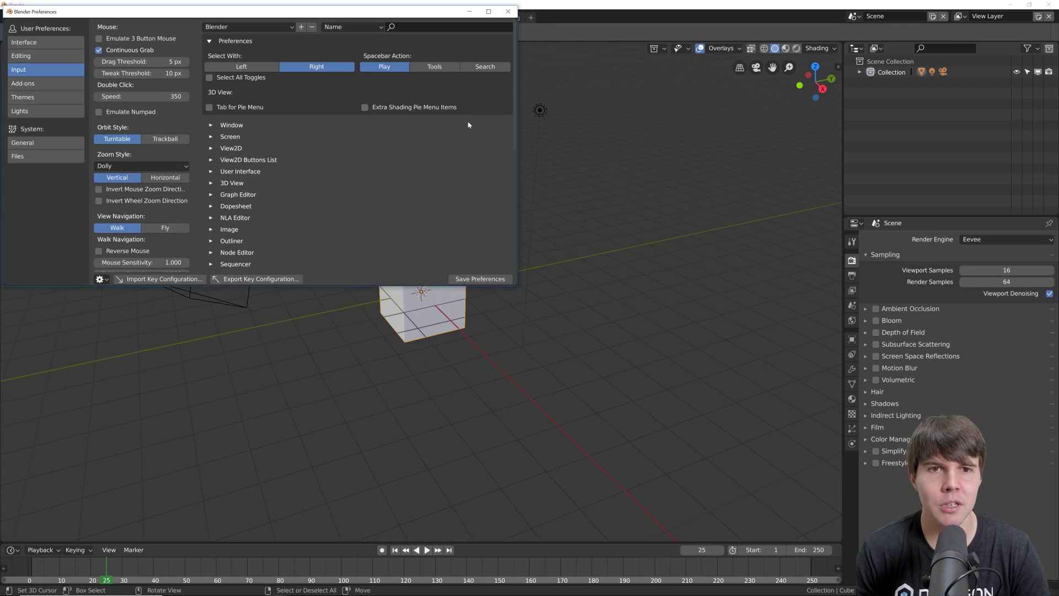
click(548, 43)
key(space)
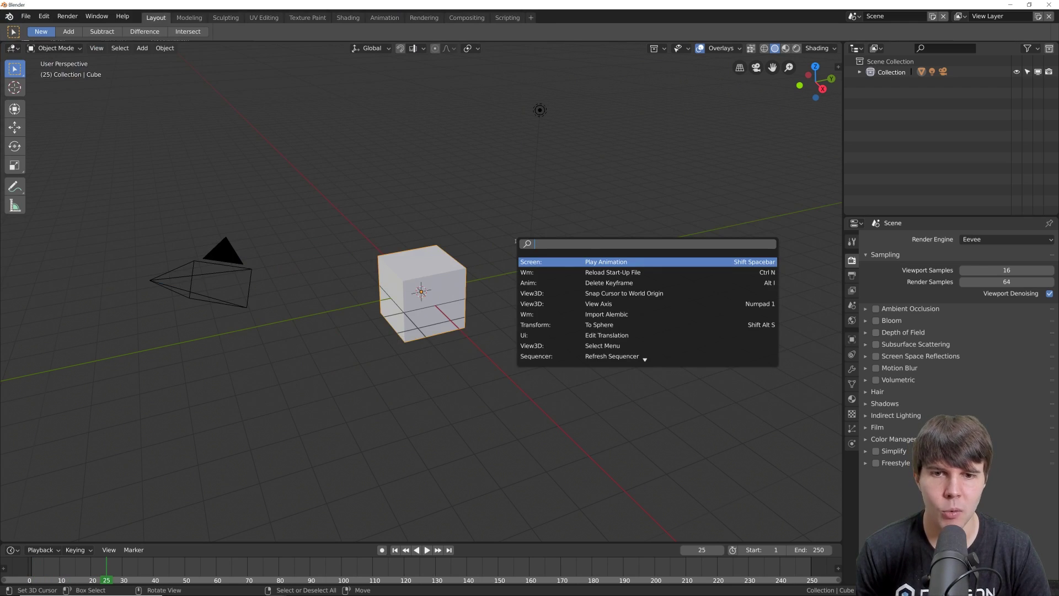
key(alt+Tab)
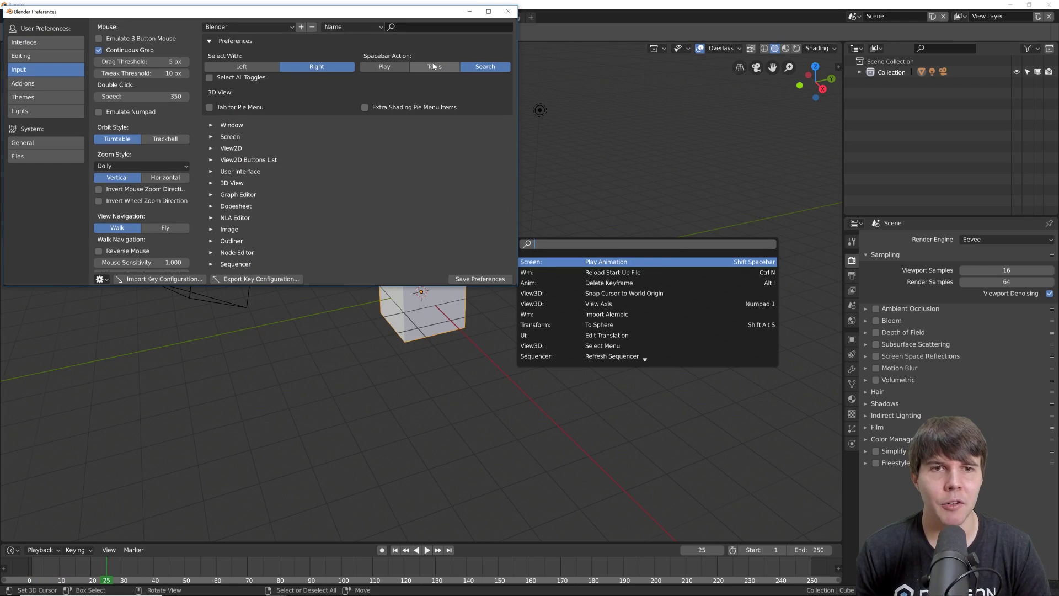
key(alt+Tab)
key(space)
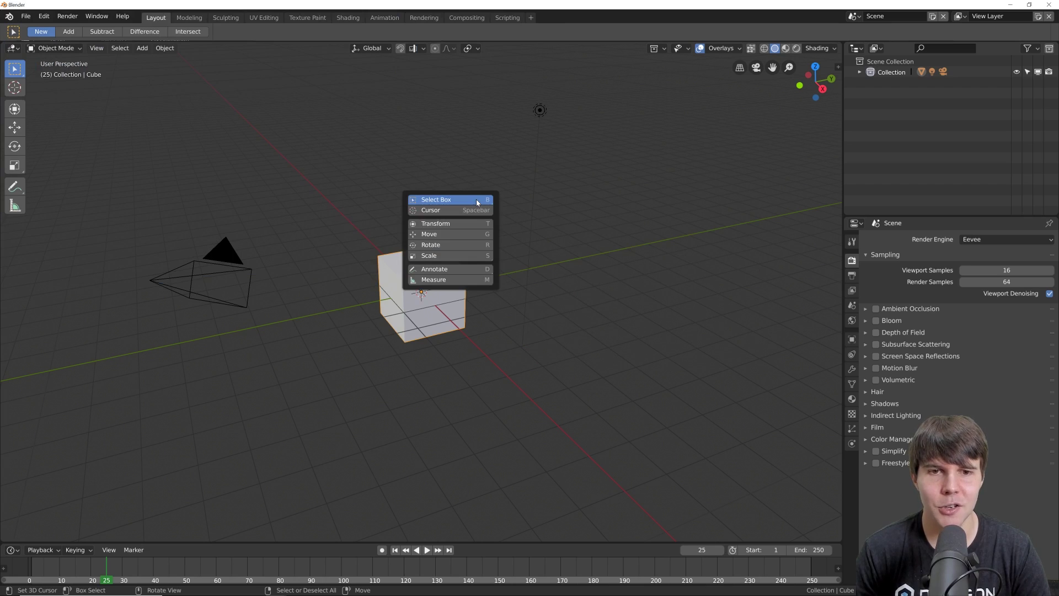
key(space)
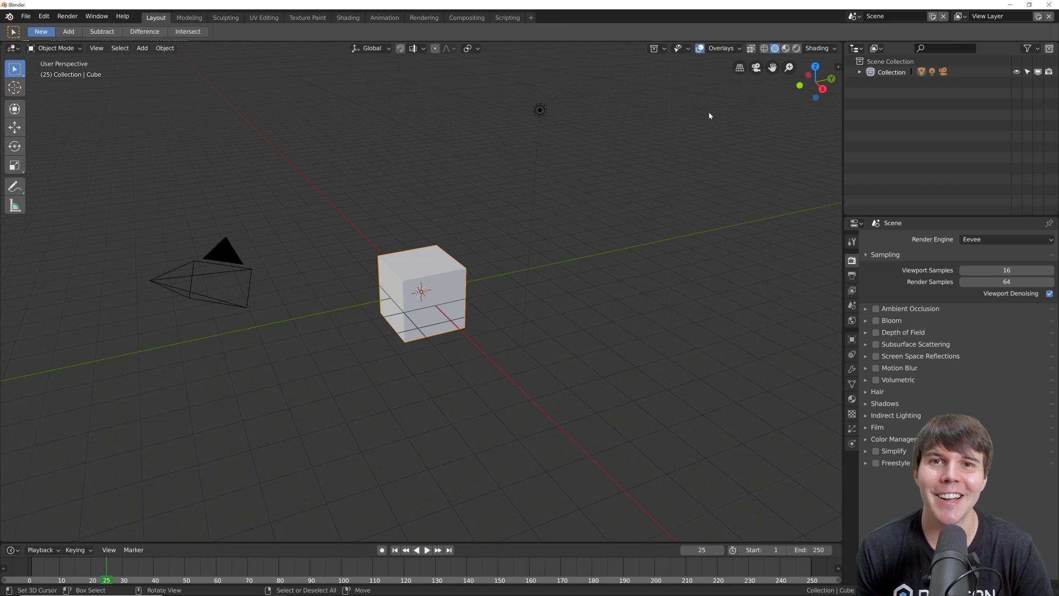
key(alt+Tab)
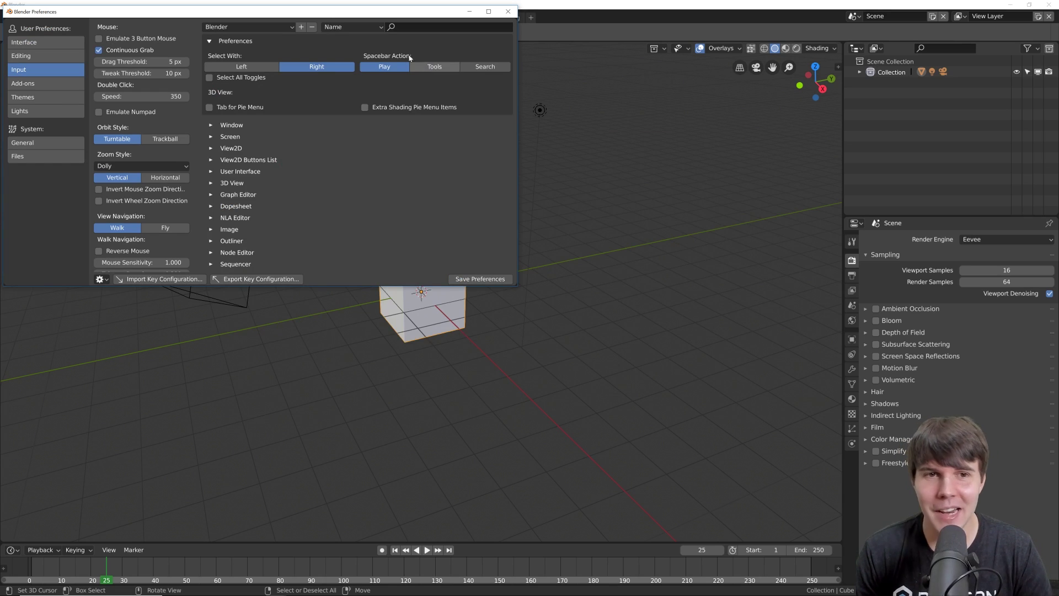
key(alt+Tab)
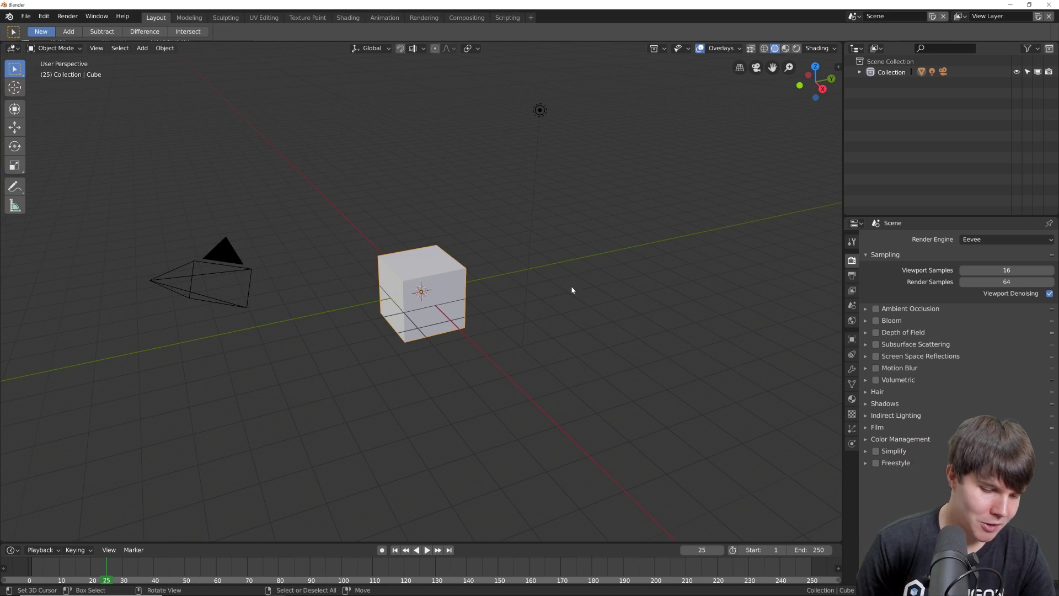
key(F3)
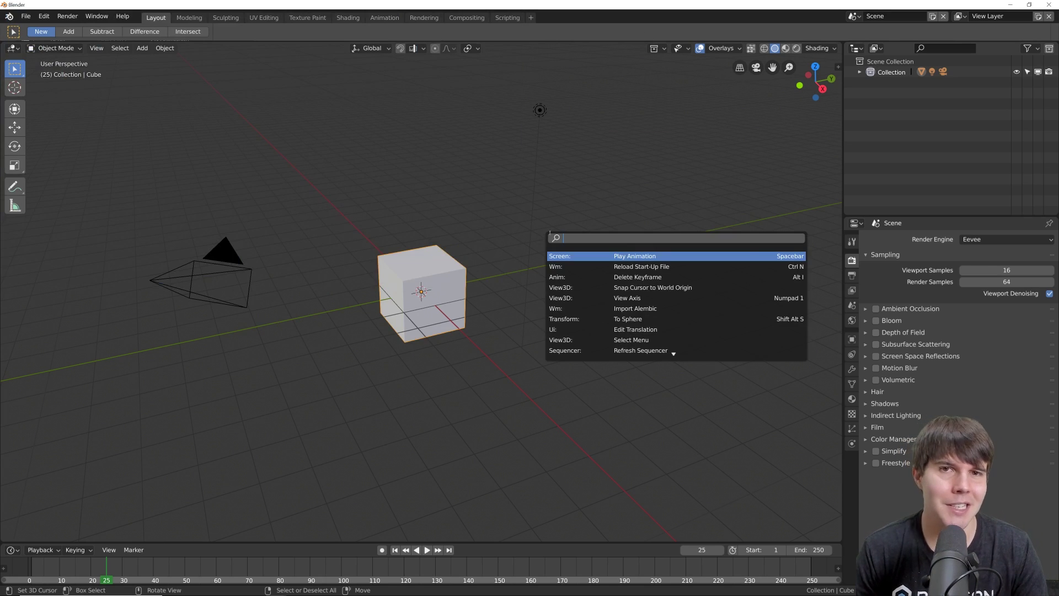
key(Down)
key(Down)
key(Down)
key(Down)
key(Down)
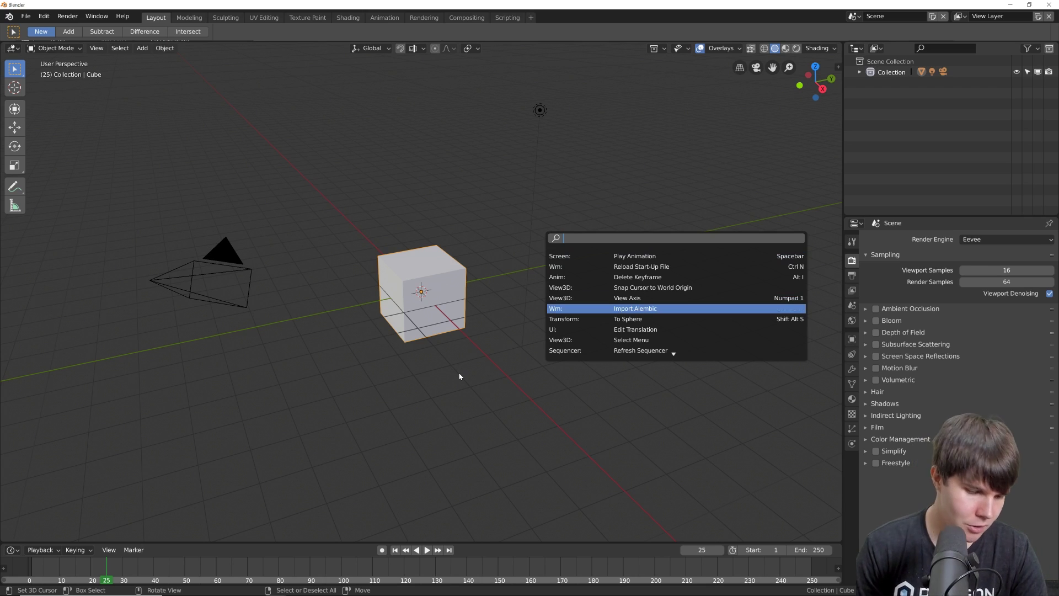
key(Escape)
key(F3)
key(Escape)
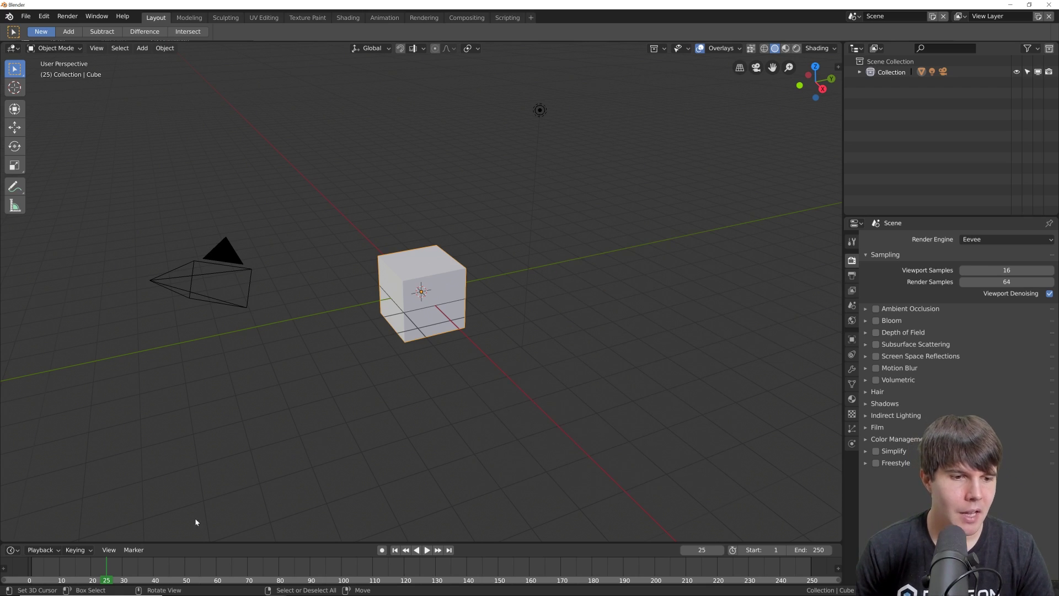
key(Escape)
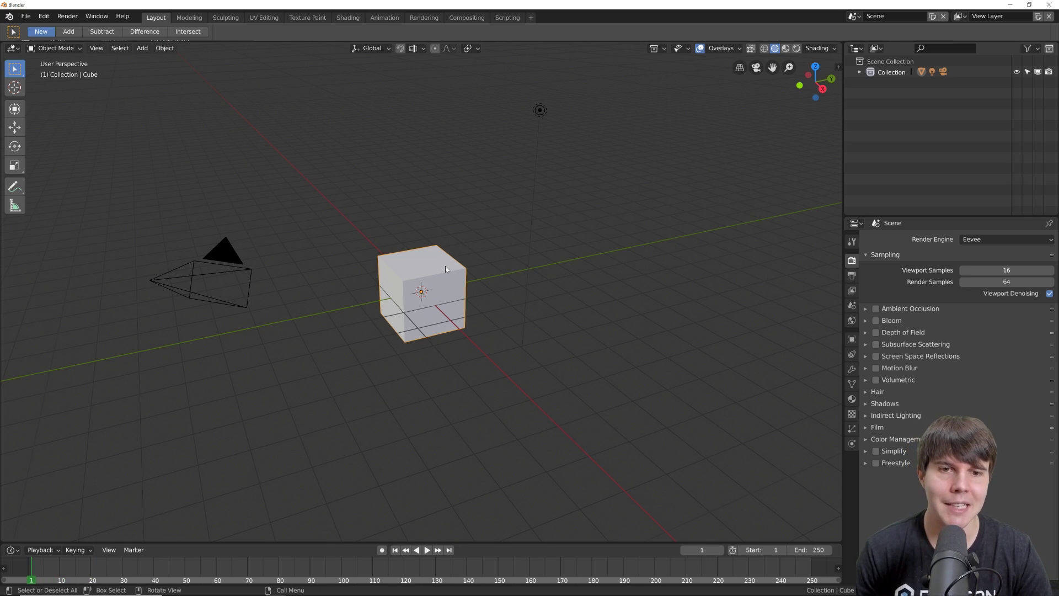
- Select the light, cube and camera one by one, then box-select all three
click(430, 184)
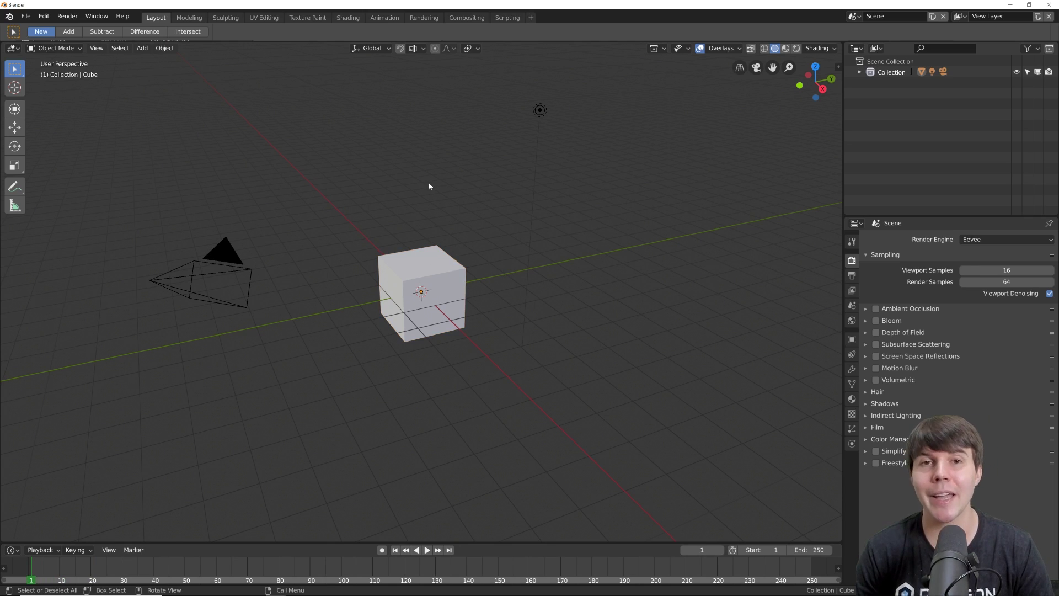
click(540, 110)
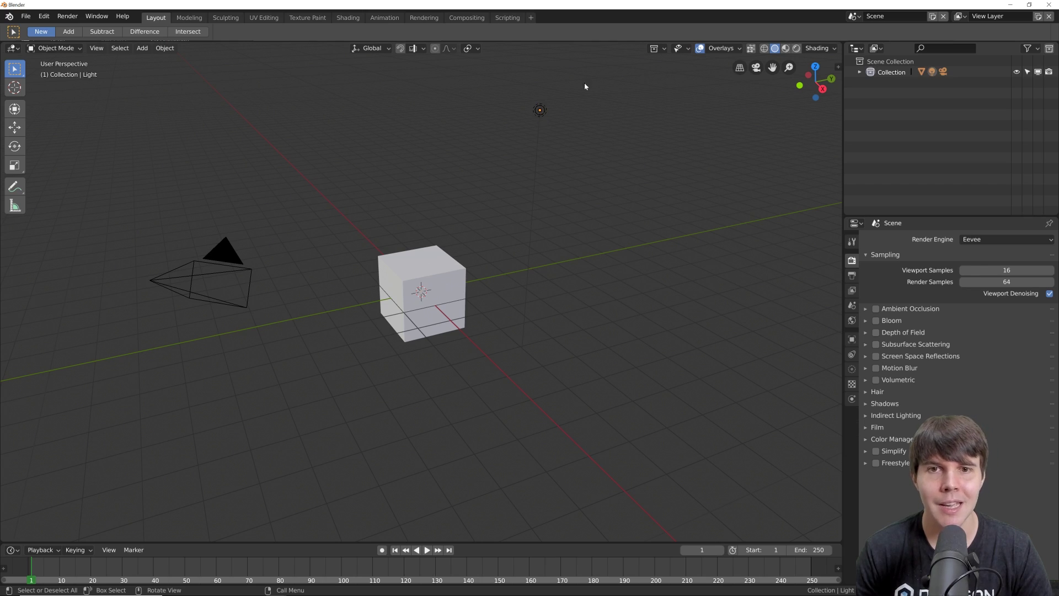
click(425, 260)
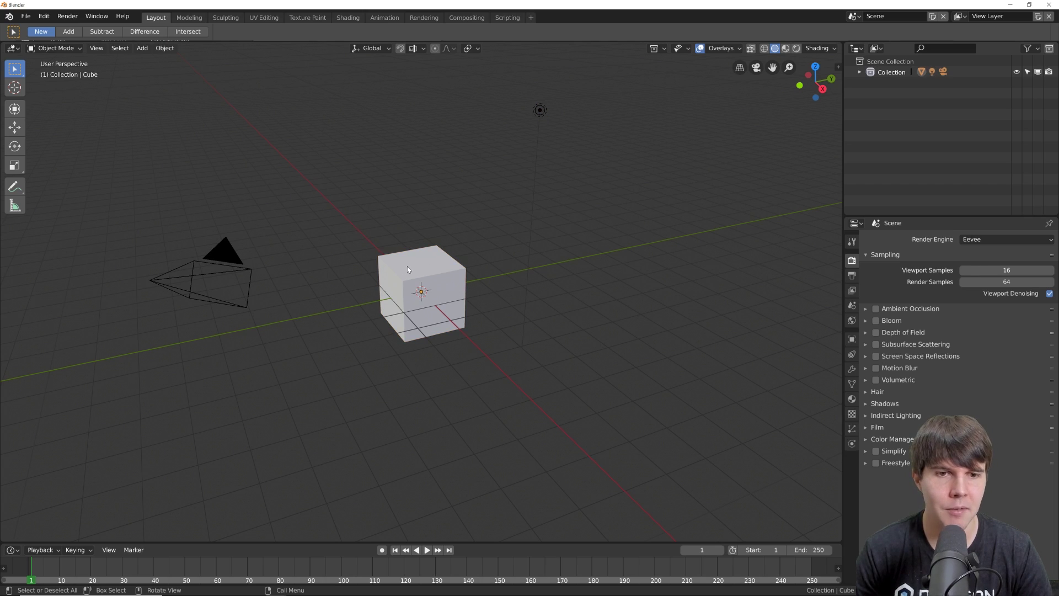
click(195, 255)
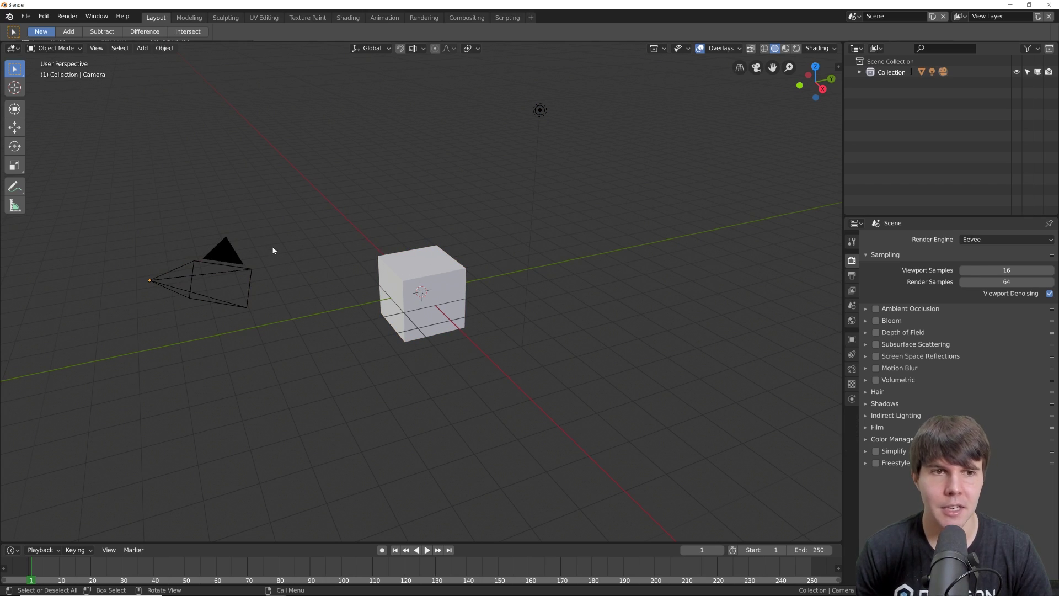
drag(120, 79, 353, 69)
- Box-select the cube and light, then the cube alone, and deselect everything
click(309, 86)
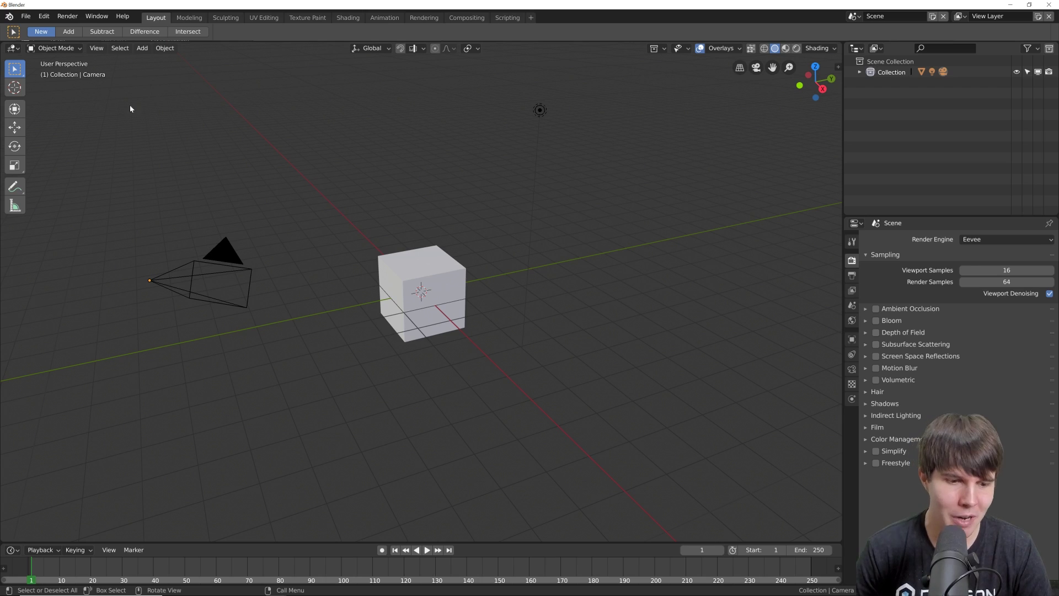
drag(130, 83, 621, 368)
drag(728, 376, 322, 176)
click(321, 136)
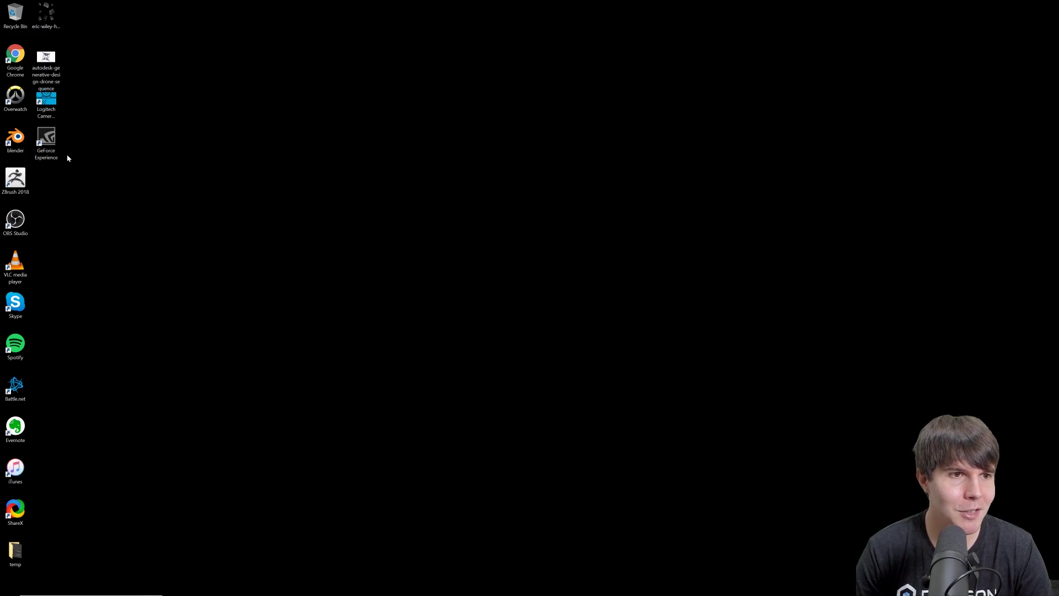
- Select and deselect the GeForce Experience icon, then marquee-select eleven desktop icons
click(46, 142)
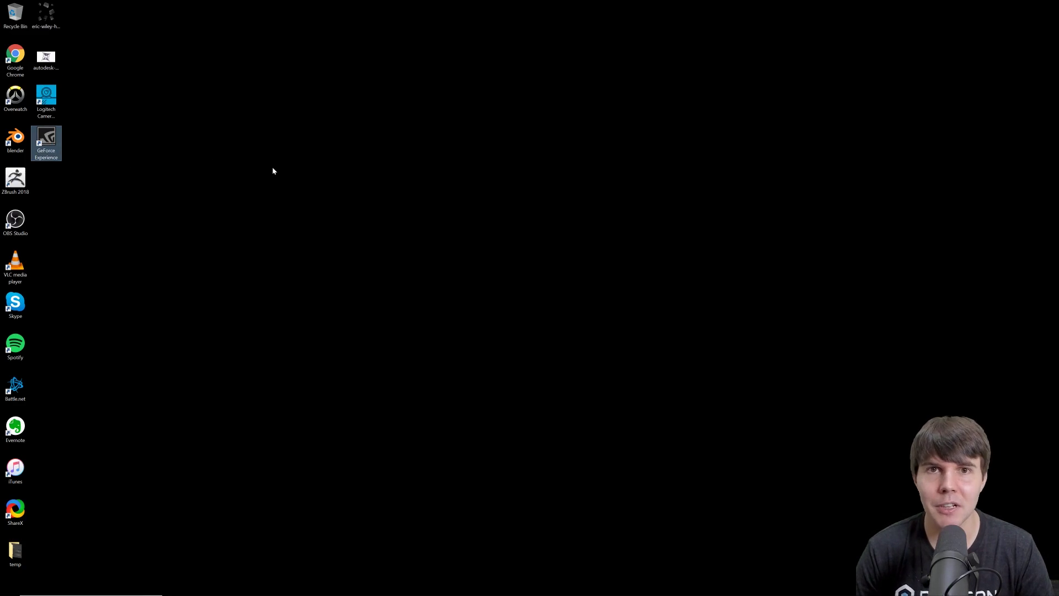
click(257, 111)
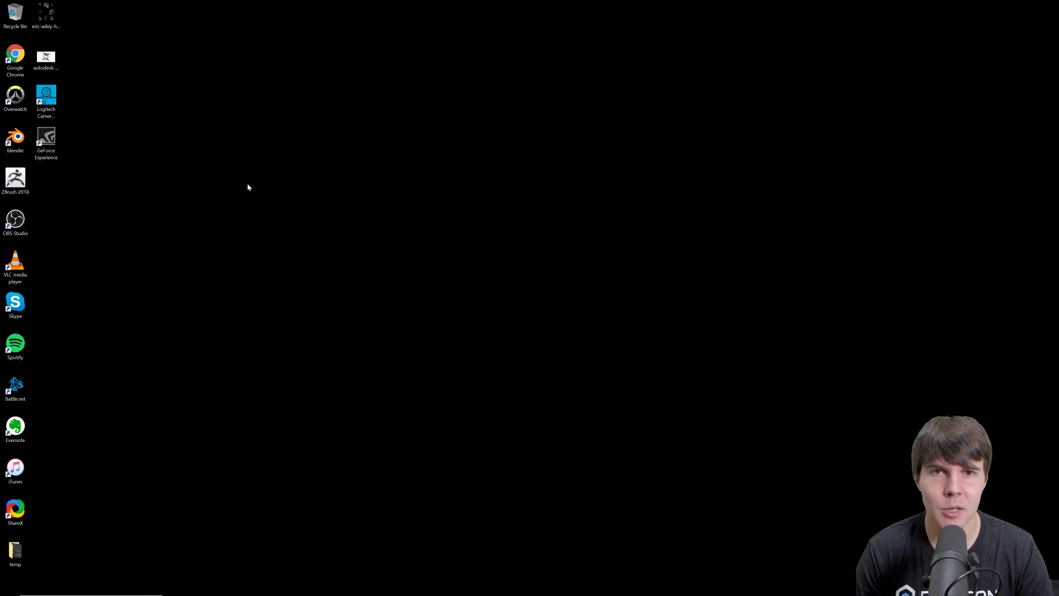
drag(371, 298, 1, 3)
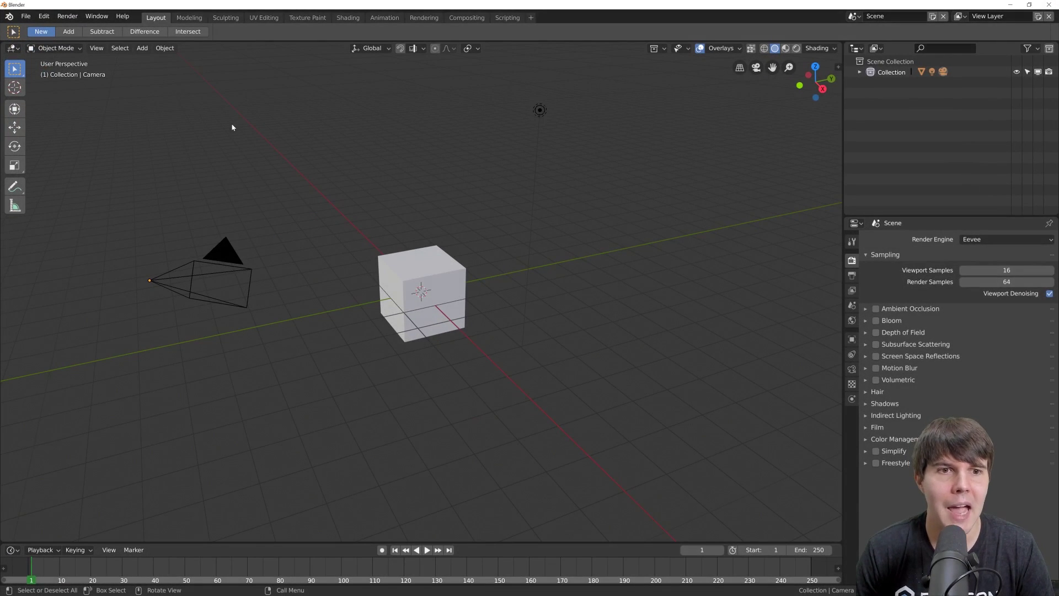
- Box-select the camera, light and cube, deselect, select the cube, and repeat
drag(141, 103, 562, 327)
click(607, 358)
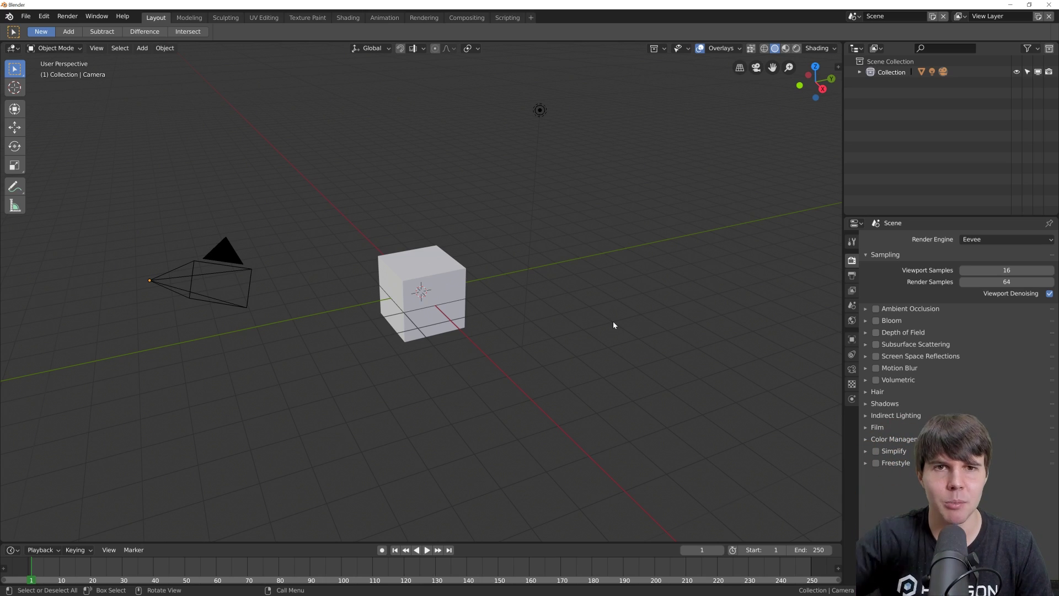
click(452, 299)
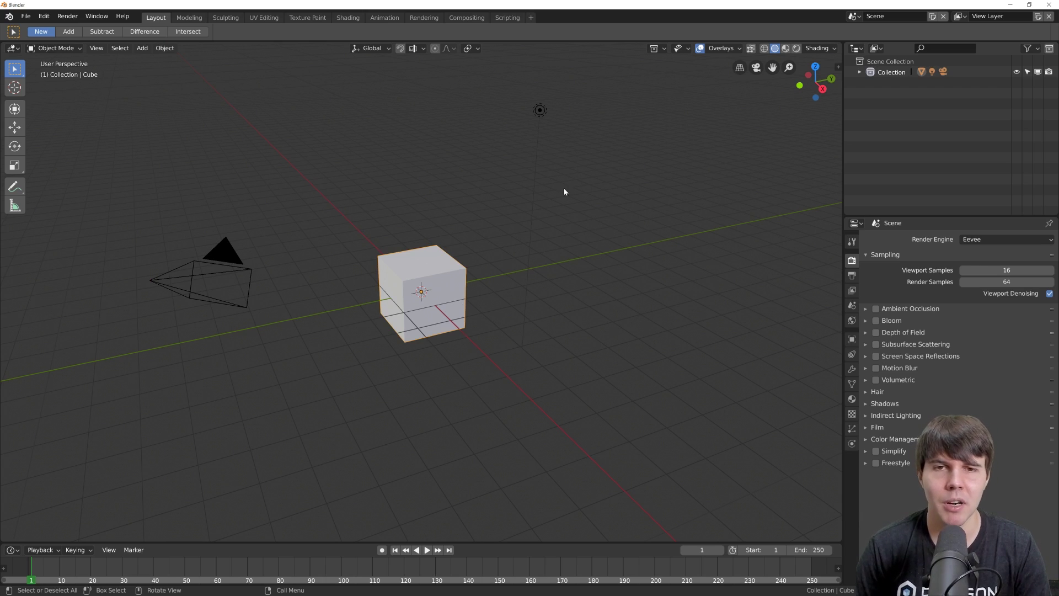
drag(138, 109, 614, 369)
click(615, 370)
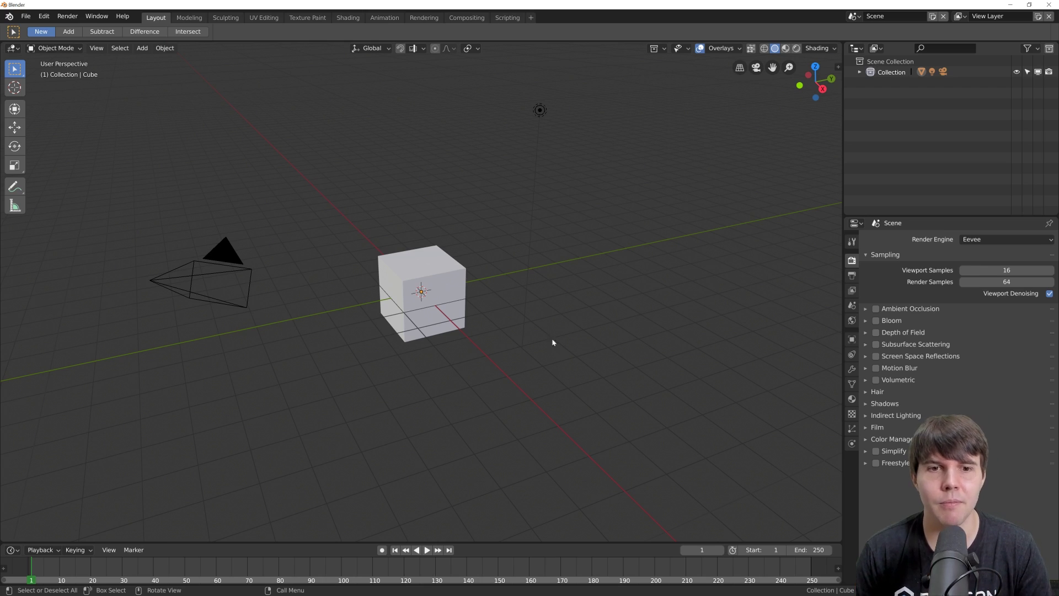
- Select the cube, light, cube, camera and cube again individually
click(464, 319)
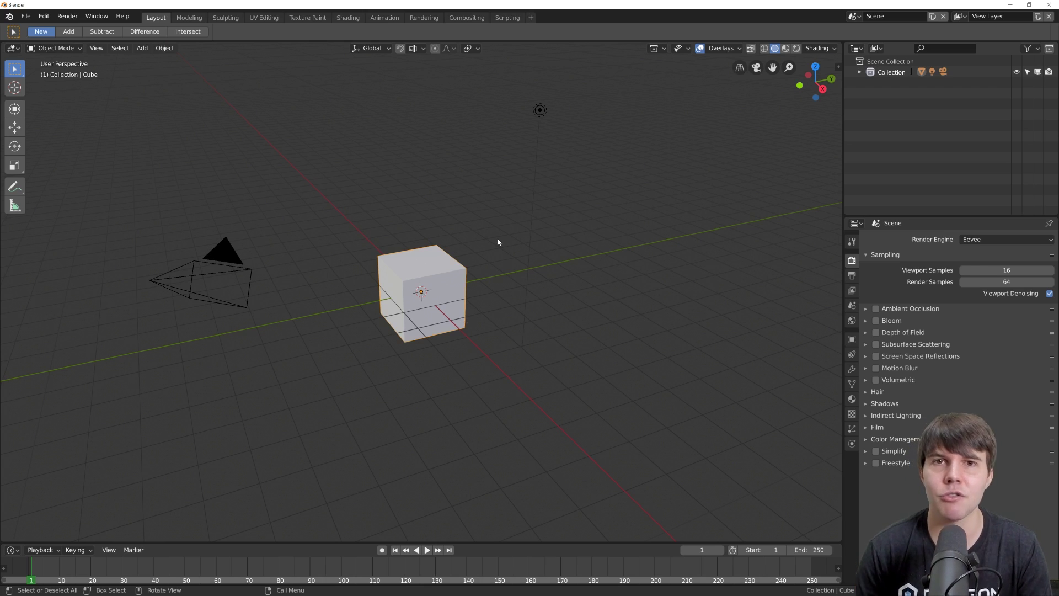
click(539, 119)
click(419, 276)
click(220, 259)
click(420, 259)
- Toggle select all (A) and deselect all (Alt+A), ending selected, then switch to Blender 2.79
key(a)
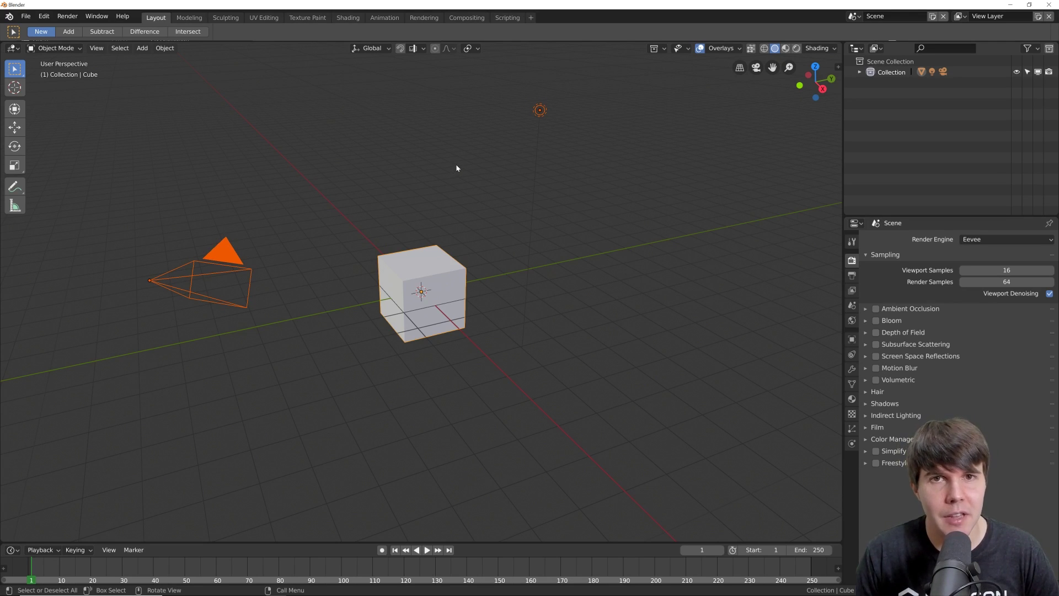
key(alt+a)
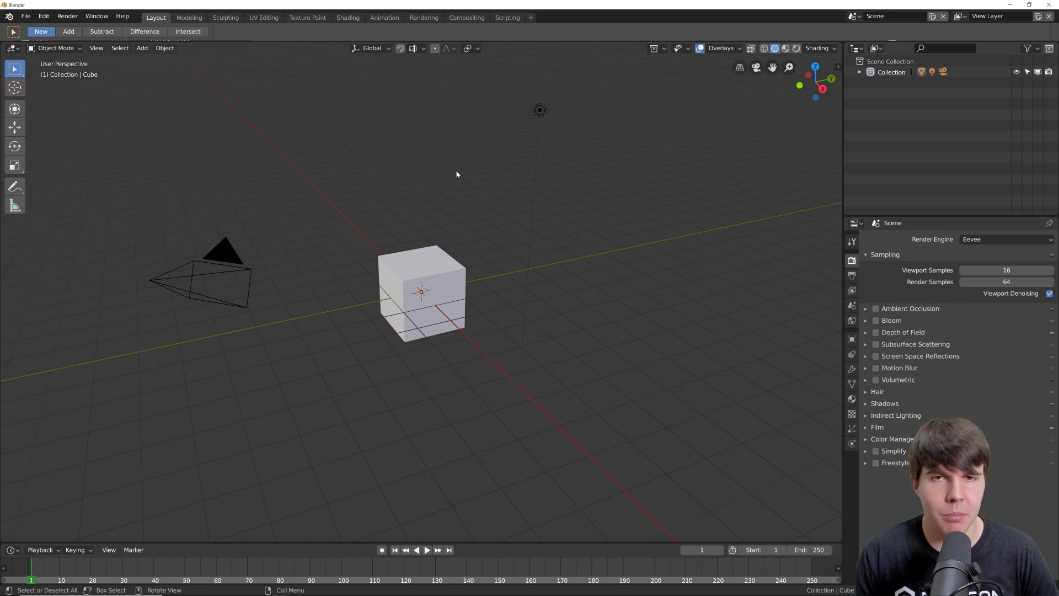
key(a)
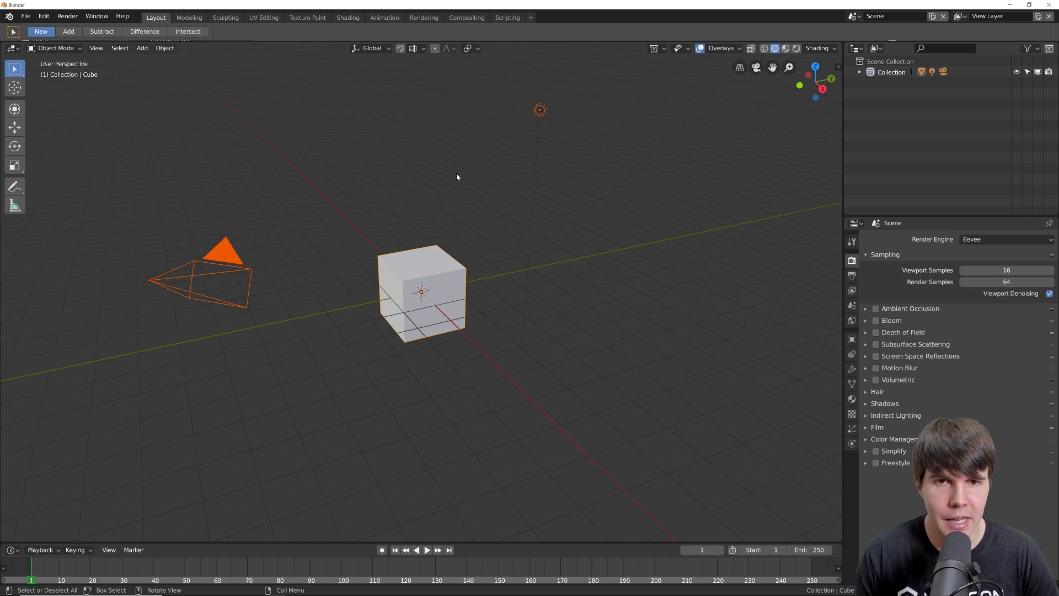
key(alt+a)
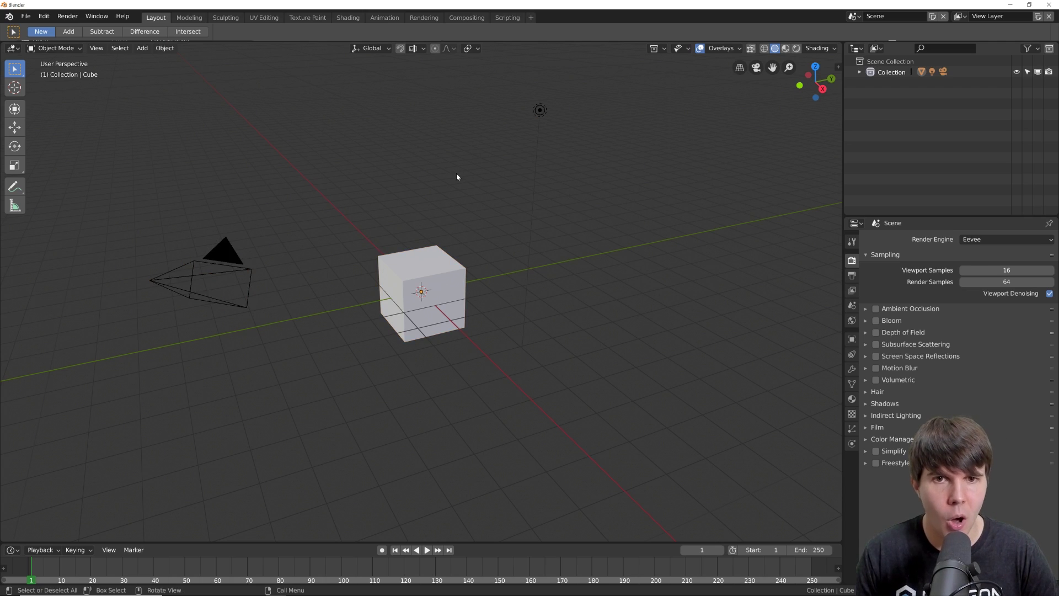
key(a)
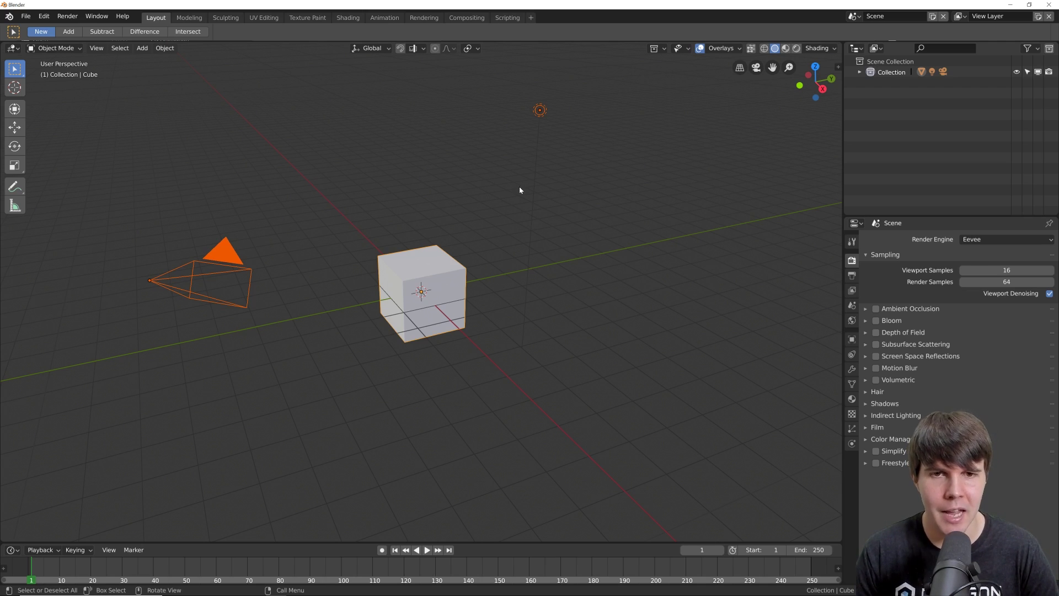
key(alt+Tab)
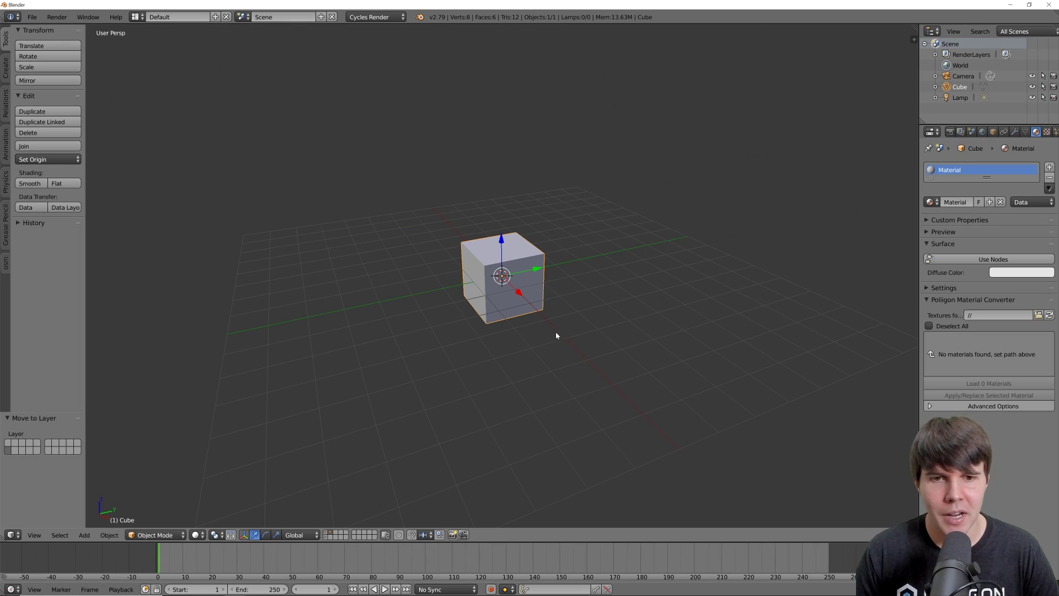
- Show the camera and lamp layer in 2.79 and toggle select all with A
shift+click(327, 537)
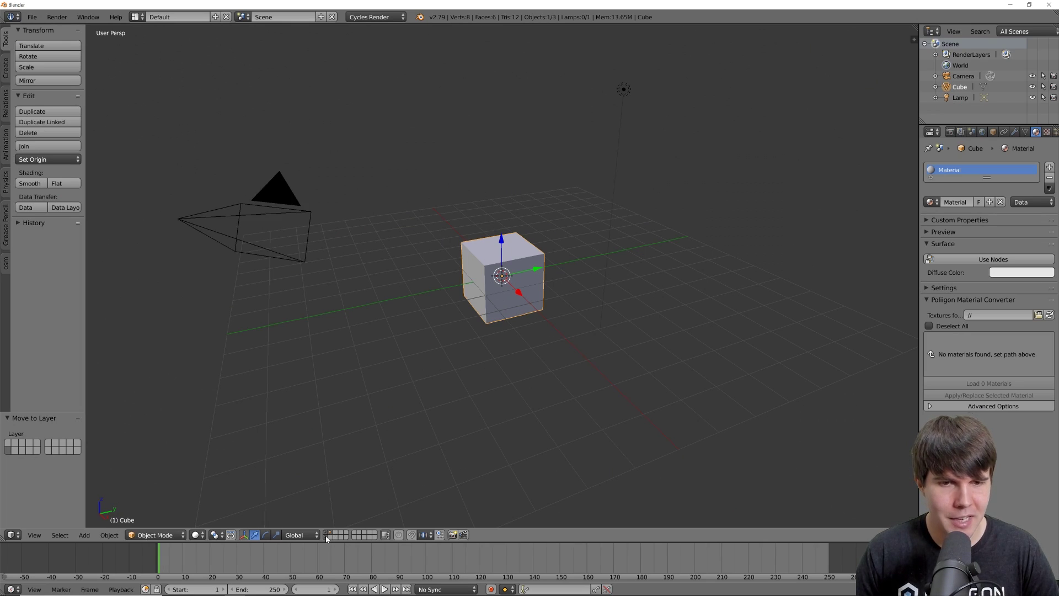
key(a)
key(a)
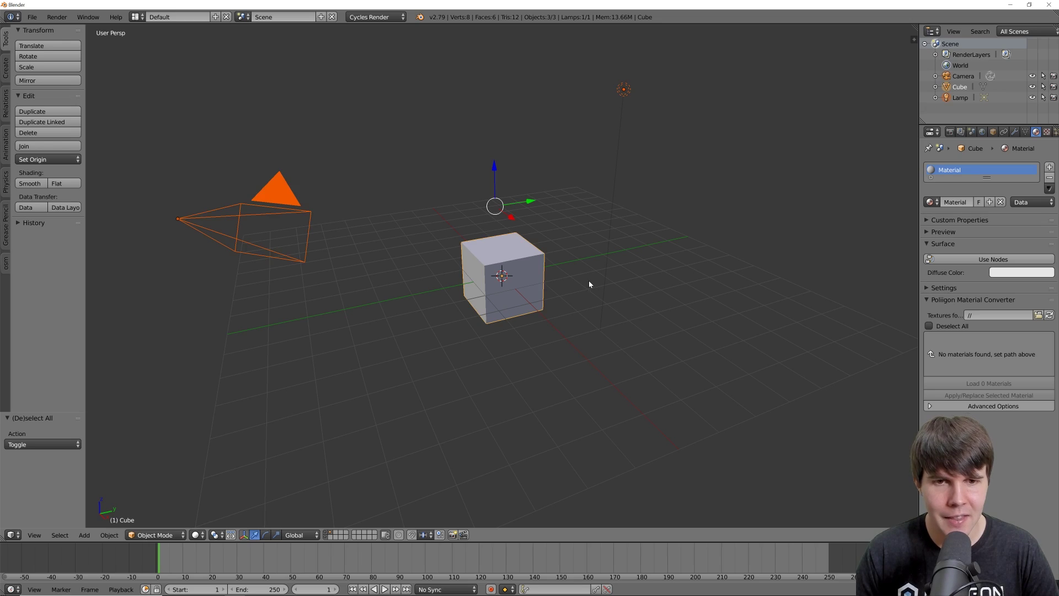
key(a)
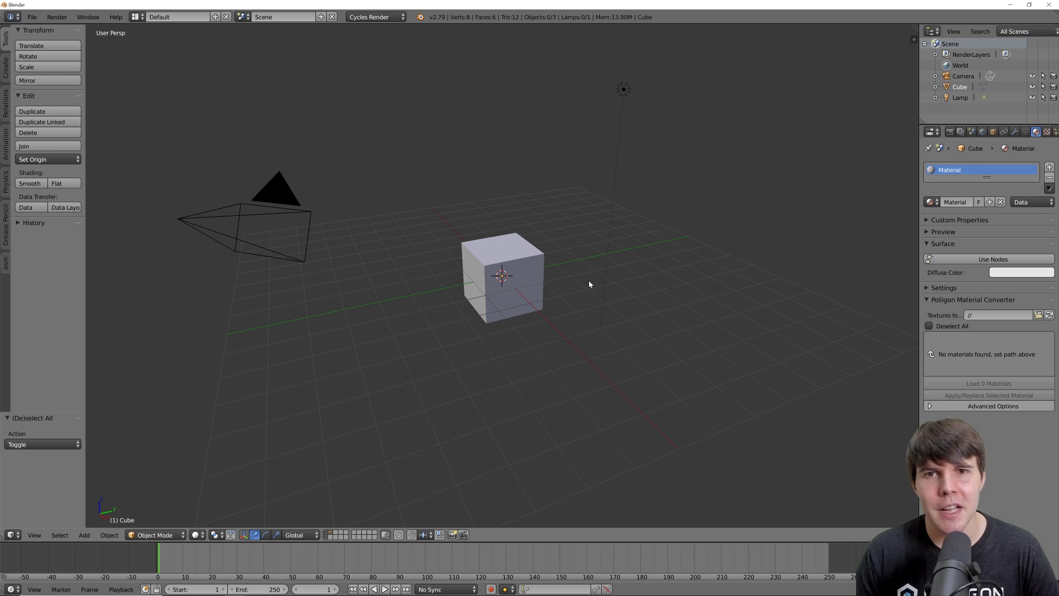
- Back in Blender 2.8, alternate A and Alt+A to select and deselect all objects
key(alt+Tab)
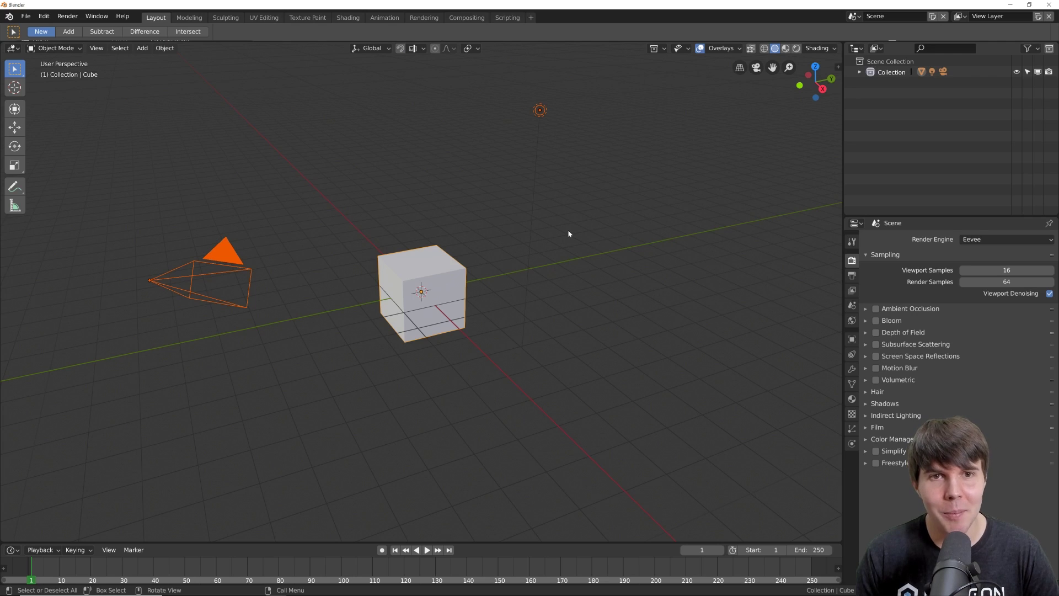
key(alt+a)
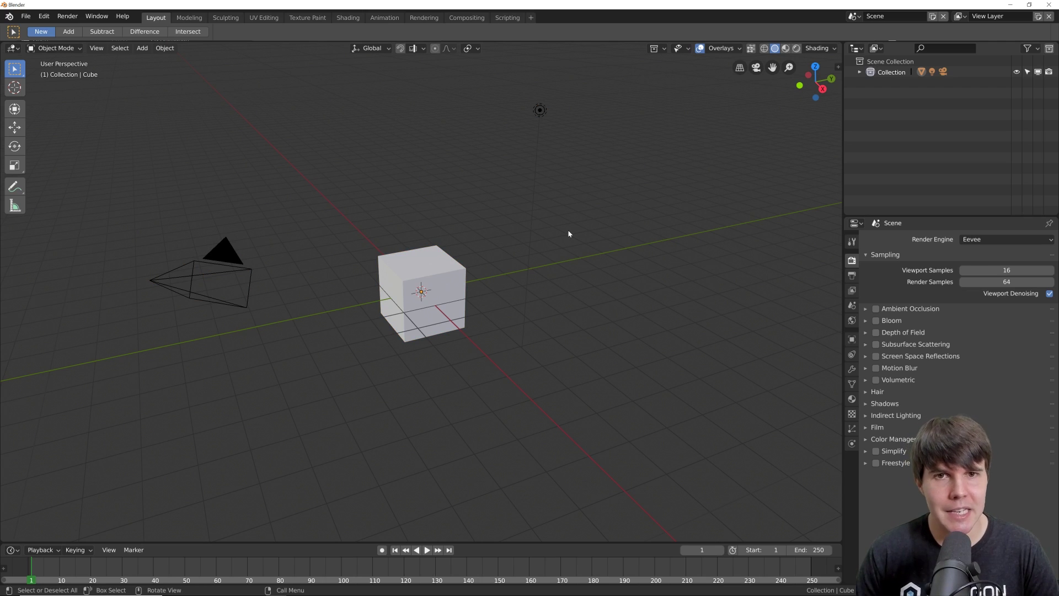
key(a)
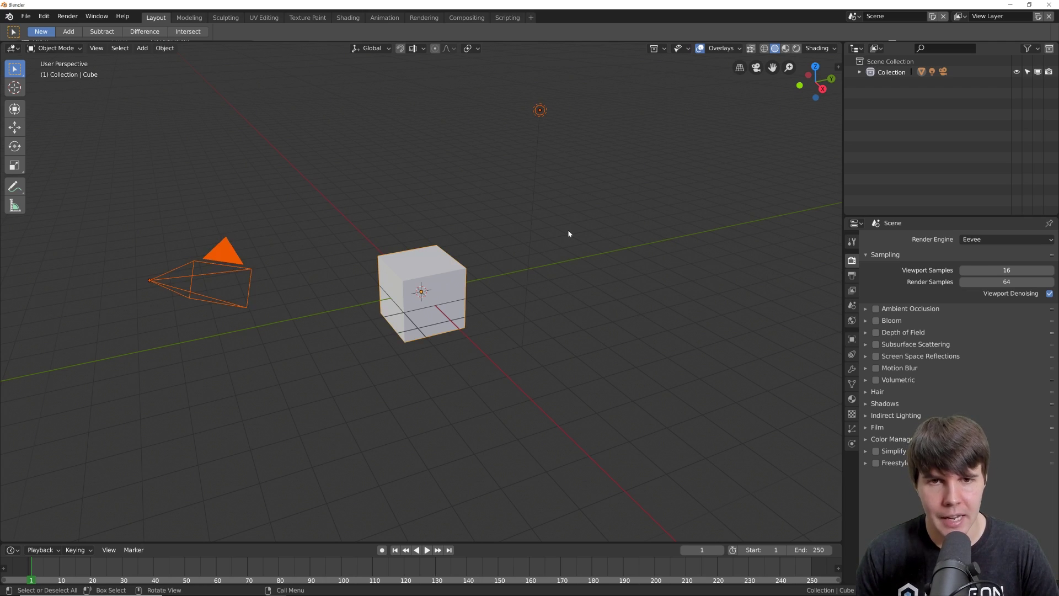
key(alt+a)
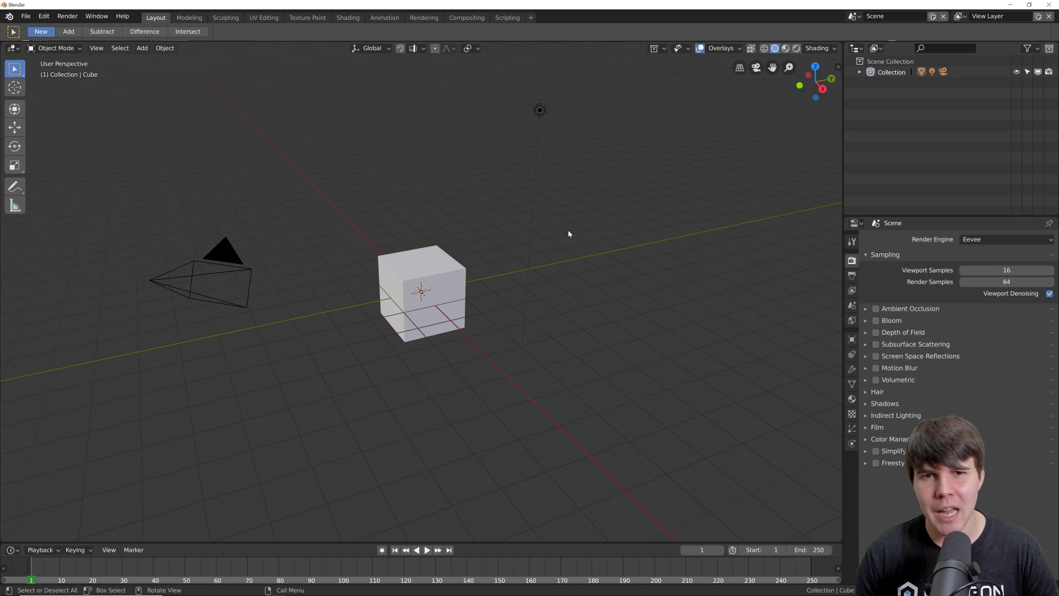
key(a)
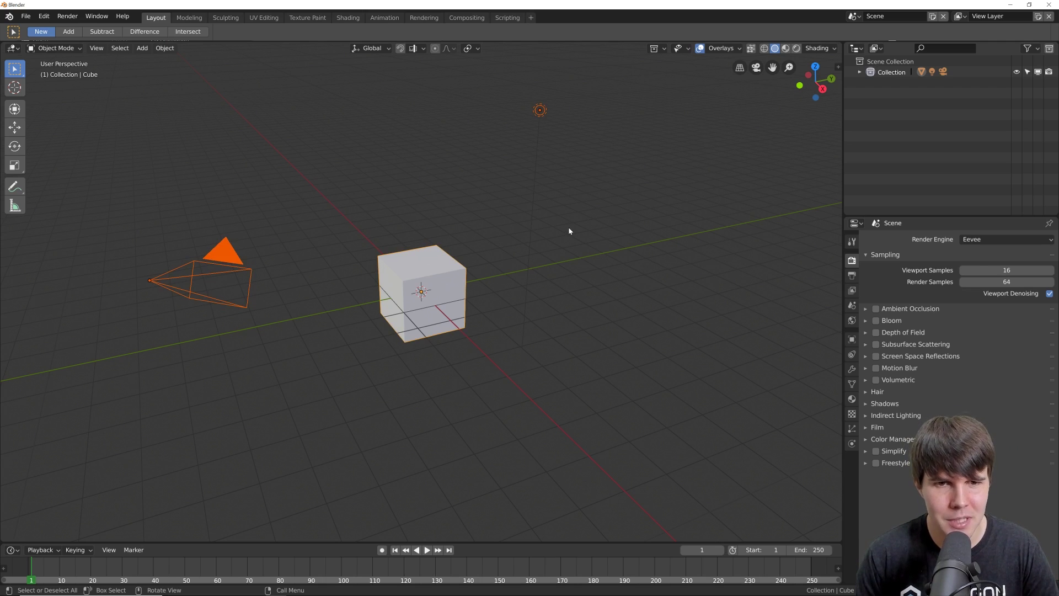
key(alt+a)
key(a)
key(alt+a)
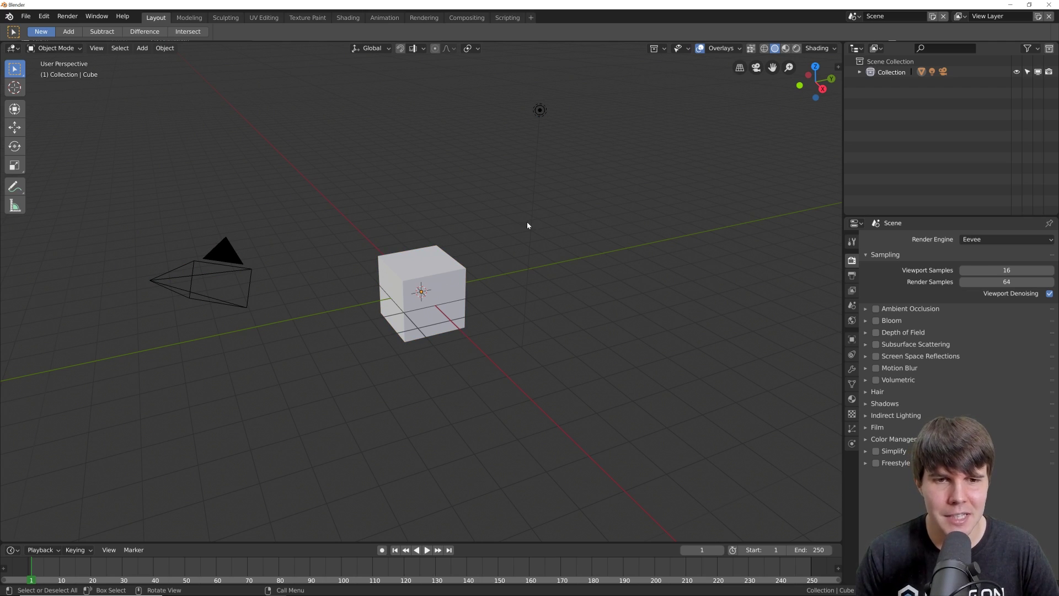
- Uncheck Select All Toggles in Preferences > Input and return to the main window
click(44, 16)
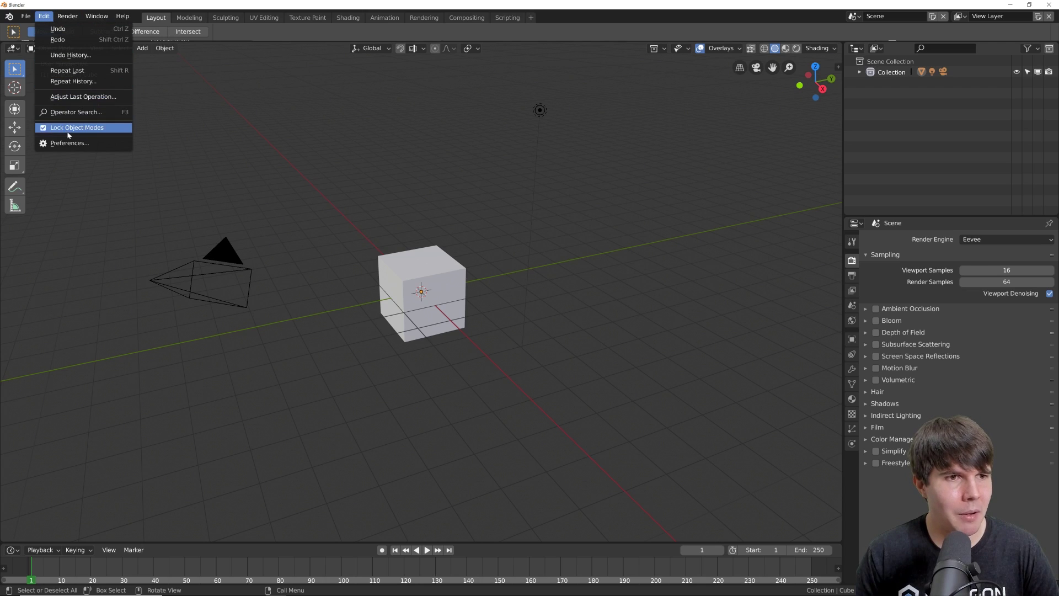
click(69, 143)
click(22, 73)
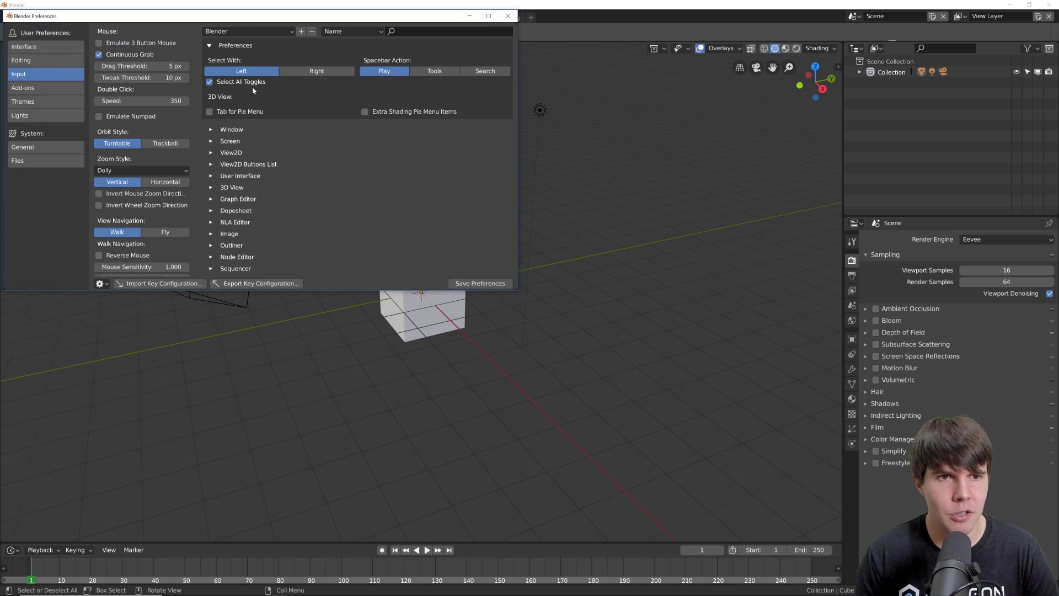
click(723, 177)
key(a)
key(a)
key(a)
key(a)
key(alt+Tab)
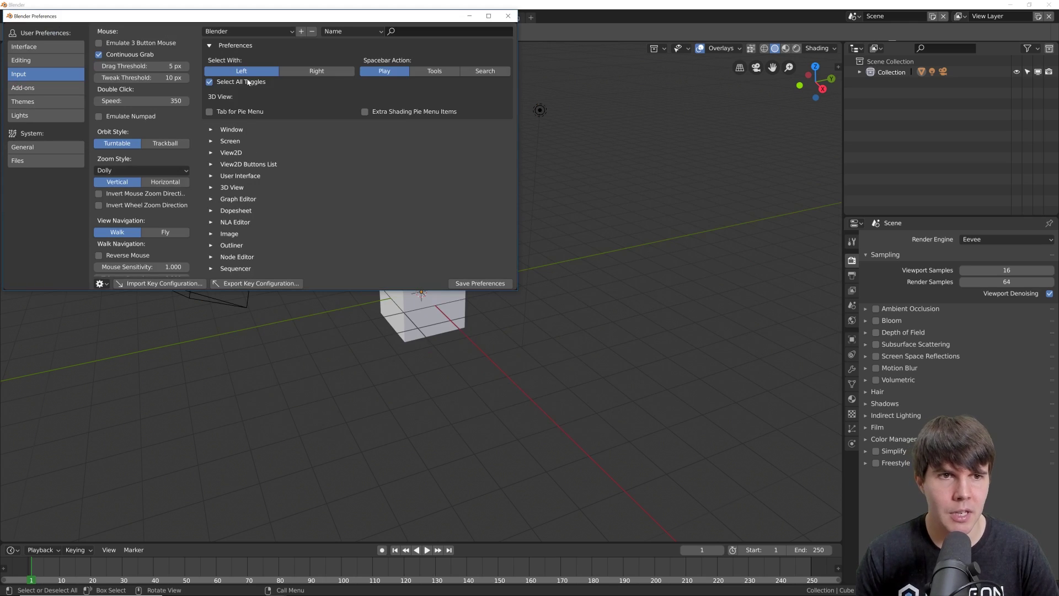
click(247, 82)
click(602, 175)
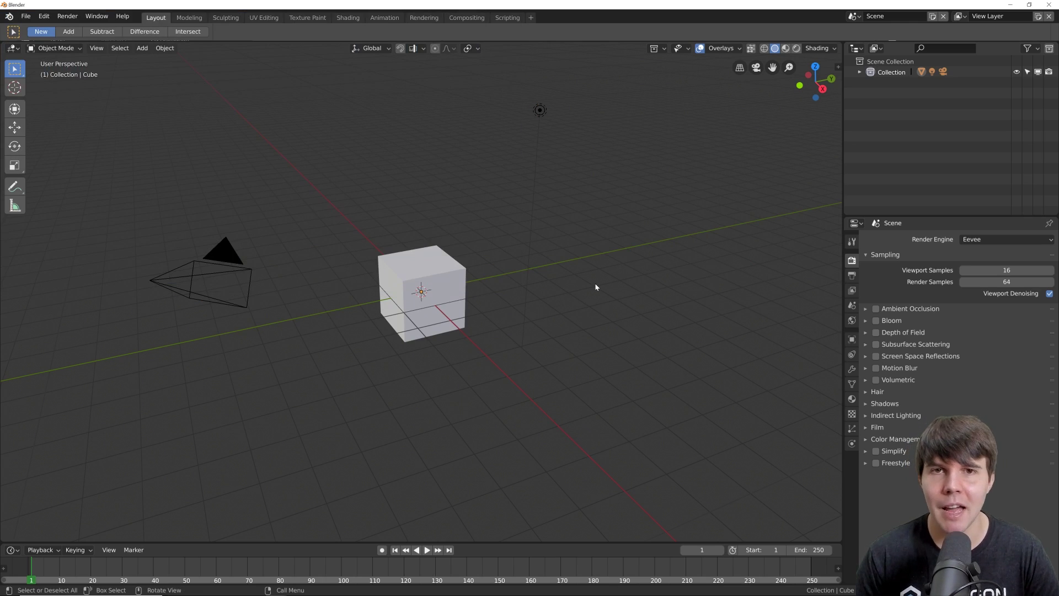
- Select only the cube in Blender 2.8, then bring the Blender 2.79 window forward
click(442, 267)
key(space)
key(space)
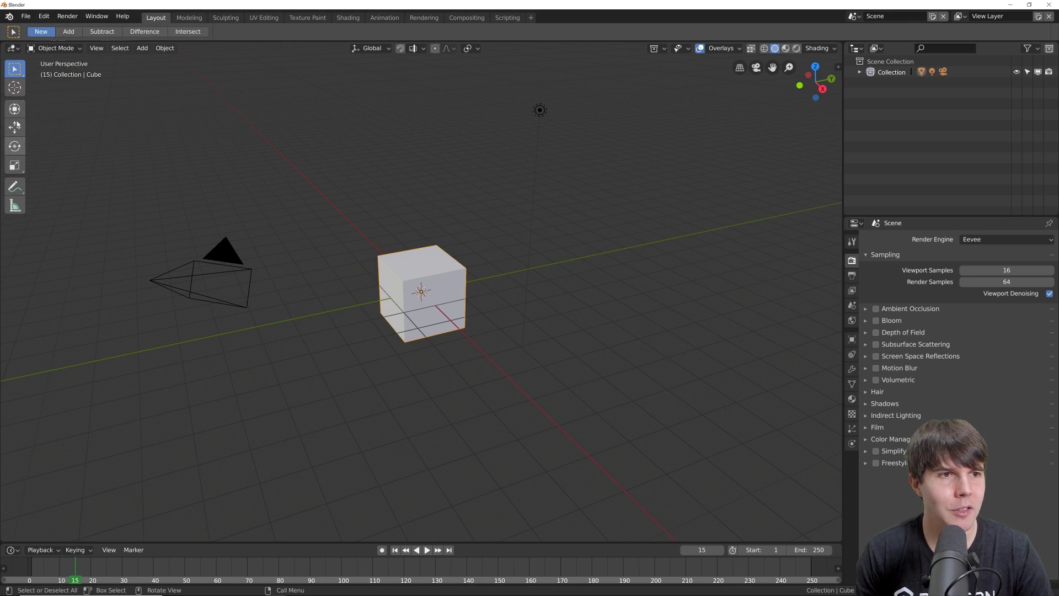
key(alt+Tab)
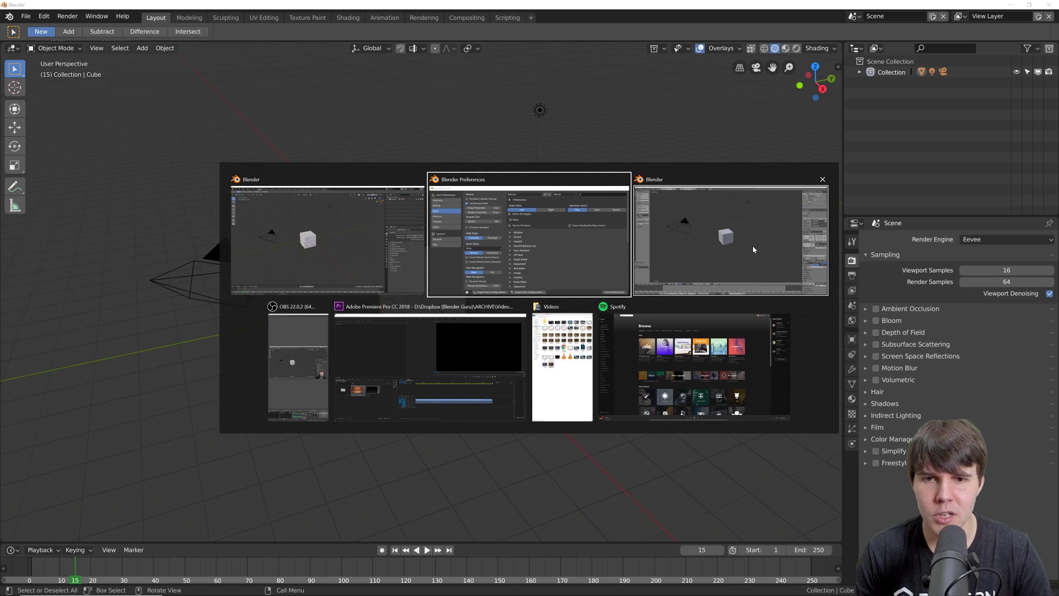
click(753, 246)
- In 2.79, select the cube, start Translate, cancel with Esc, and return to 2.8
right_click(510, 259)
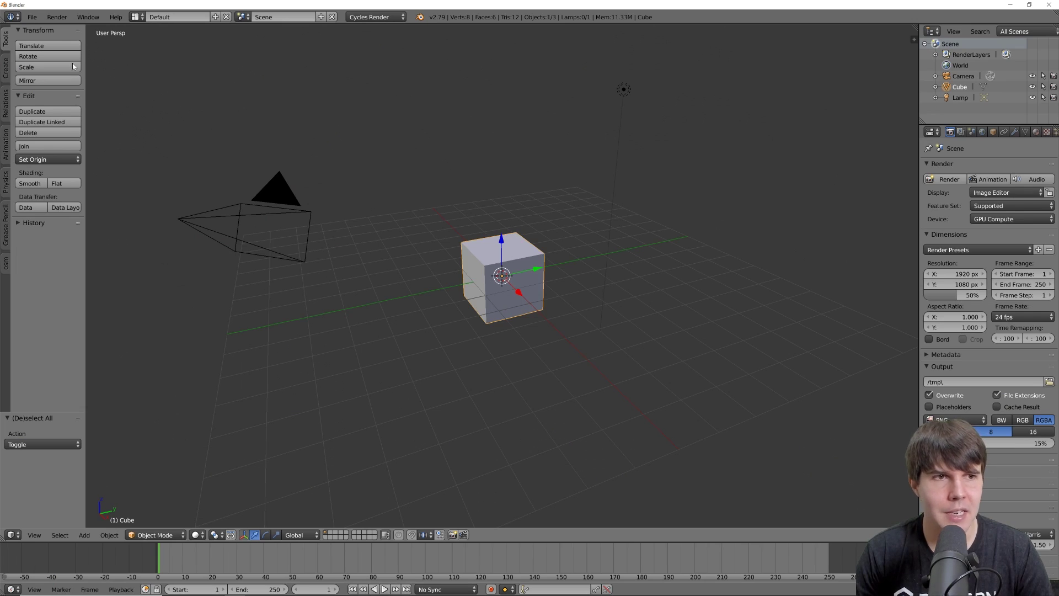
click(40, 47)
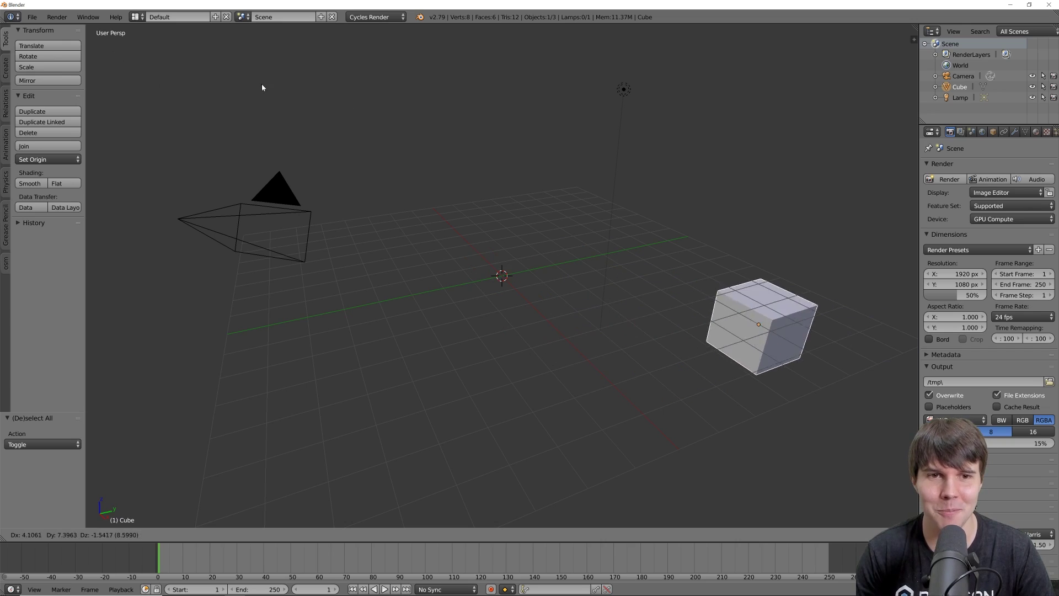
key(Escape)
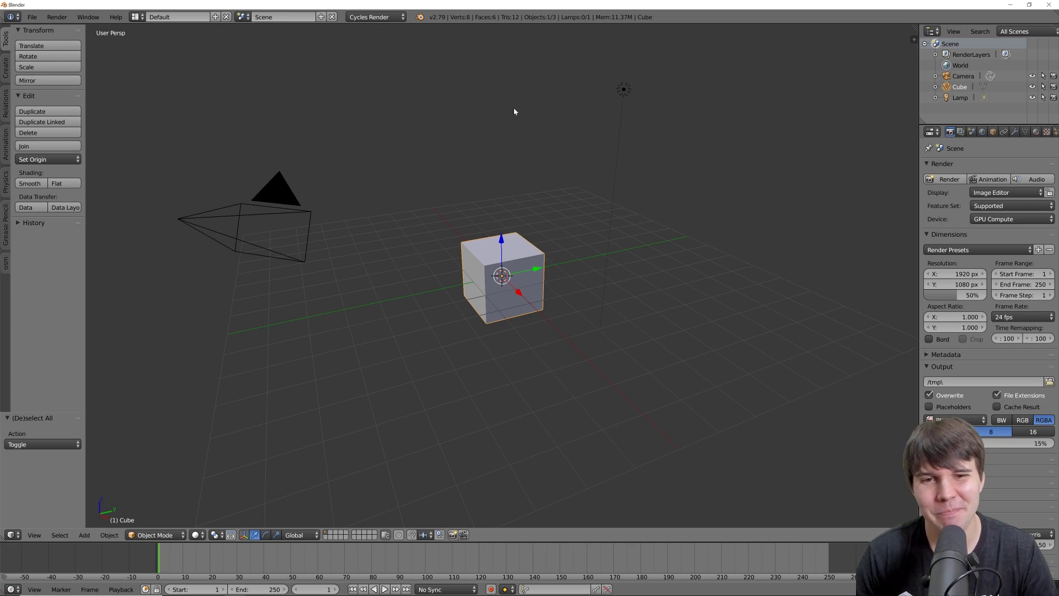
key(alt+Tab)
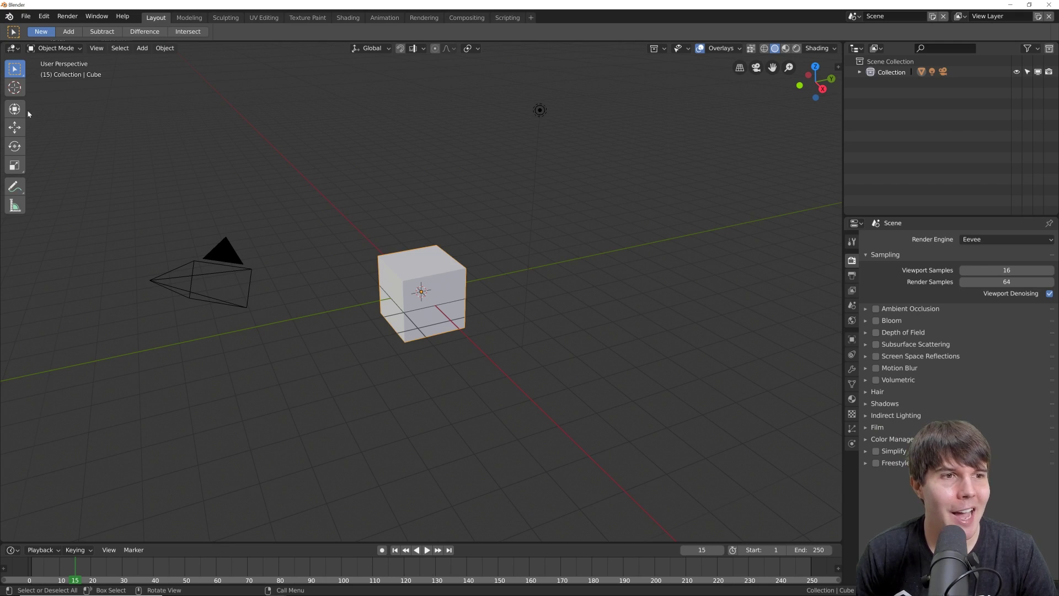
- Try the Move tool gizmo on the cube, then start a G move and cancel it
click(14, 127)
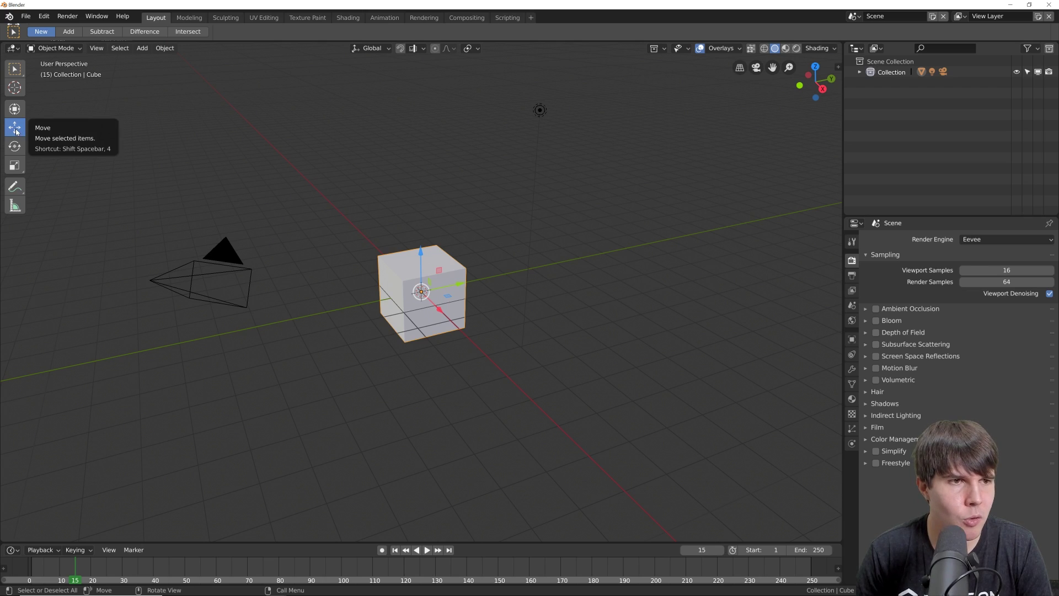
mouse_move(441, 300)
mouse_down()
mouse_move(535, 270)
mouse_move(451, 264)
mouse_move(454, 296)
mouse_up()
key(g)
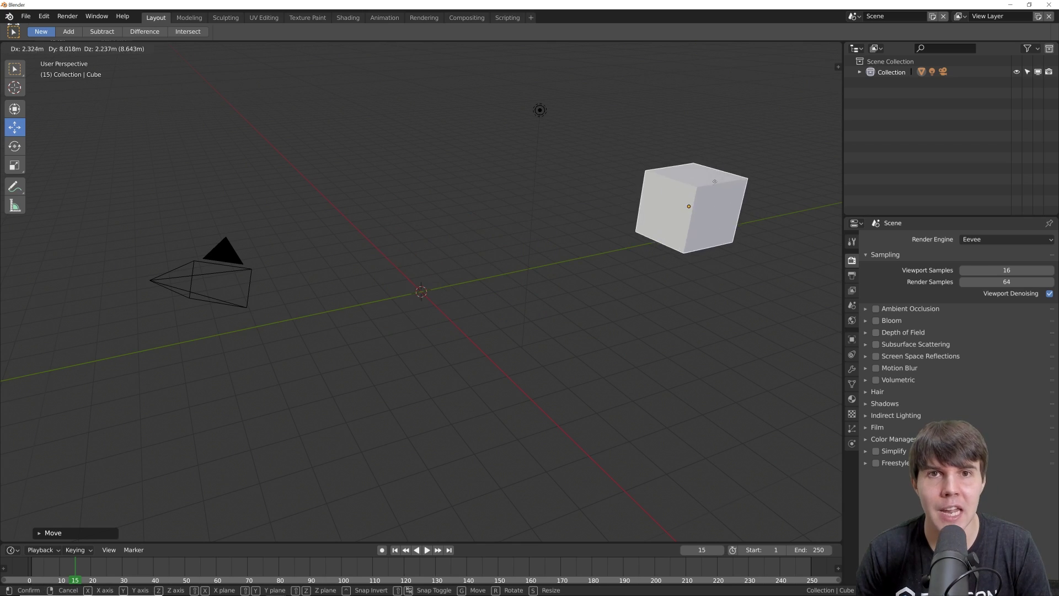
right_click(592, 158)
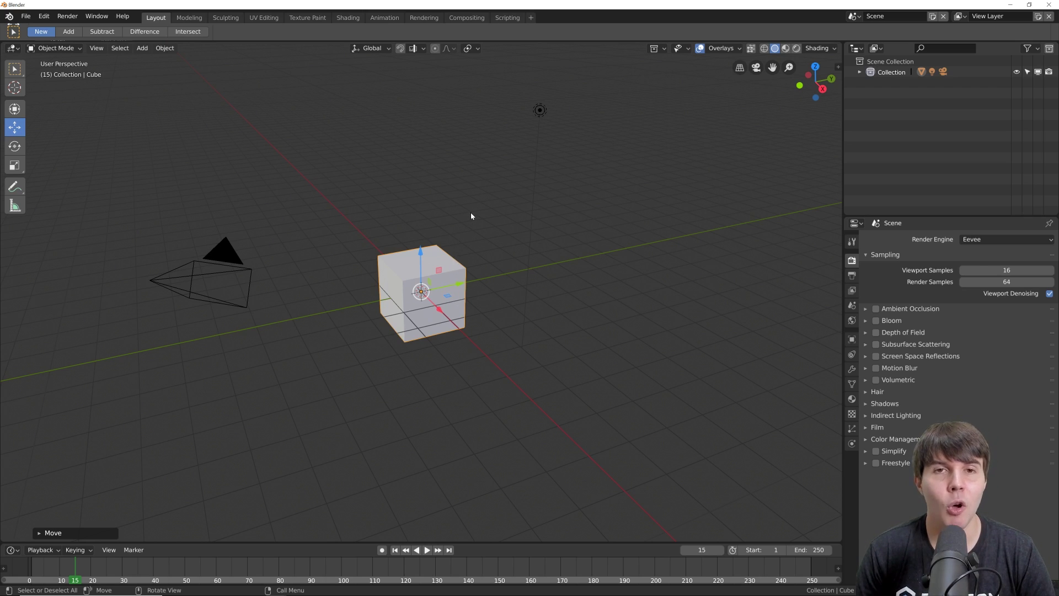
- Cycle through Rotate, Scale and Transform tools, return to Select Box, and jump to frame 1
click(15, 147)
click(19, 165)
click(15, 109)
click(15, 68)
click(462, 283)
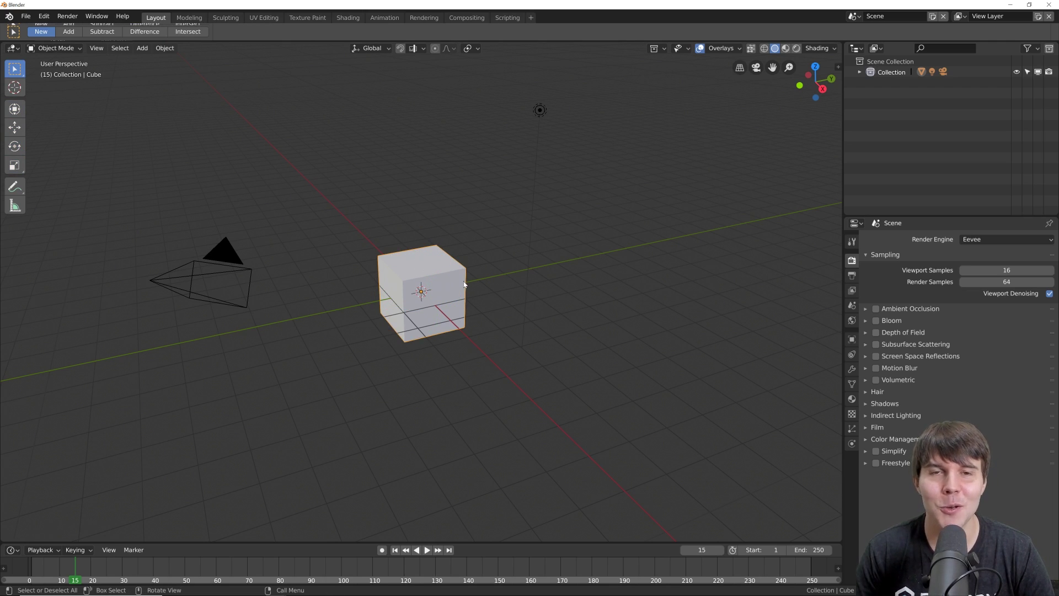
key(shift+Left)
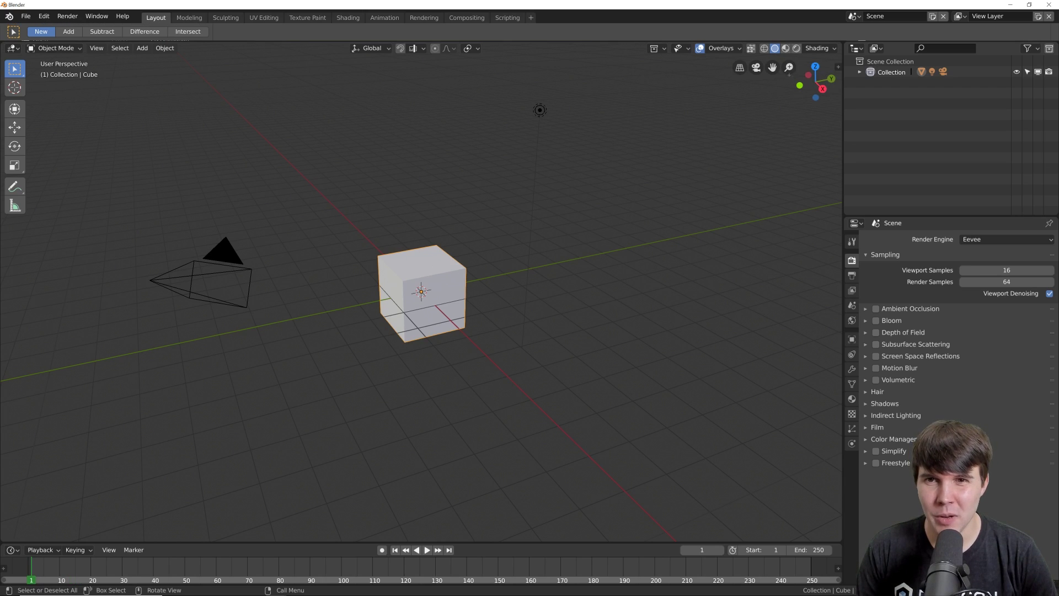
drag(772, 67, 835, 57)
click(755, 67)
click(756, 67)
click(755, 67)
click(757, 68)
click(740, 68)
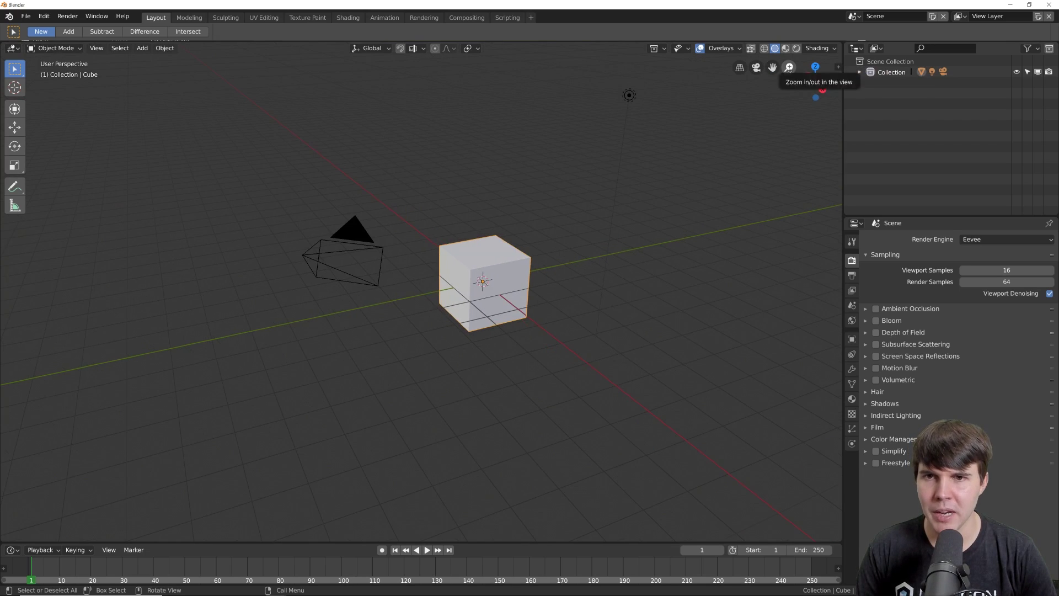
key(KP_5)
drag(811, 83, 759, 191)
scroll(758, 191, up, 1)
scroll(758, 191, down, 1)
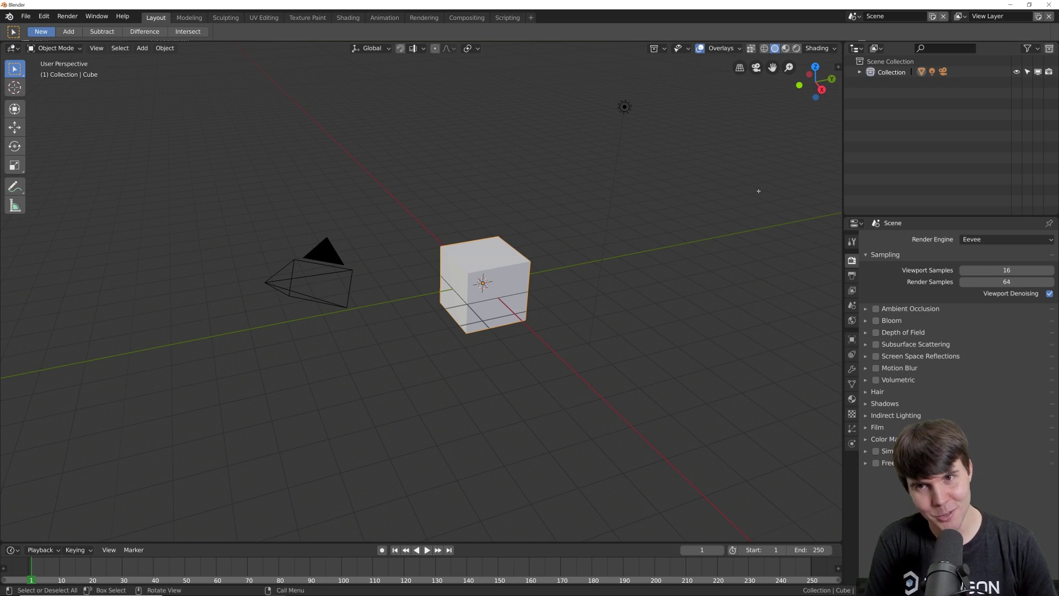
drag(816, 80, 774, 90)
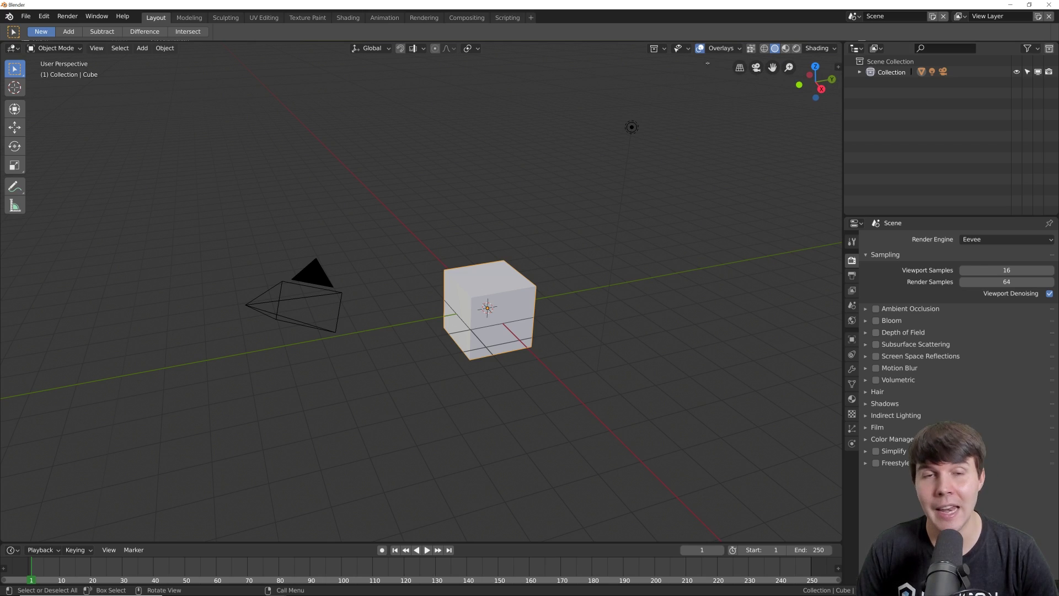
click(734, 49)
click(662, 69)
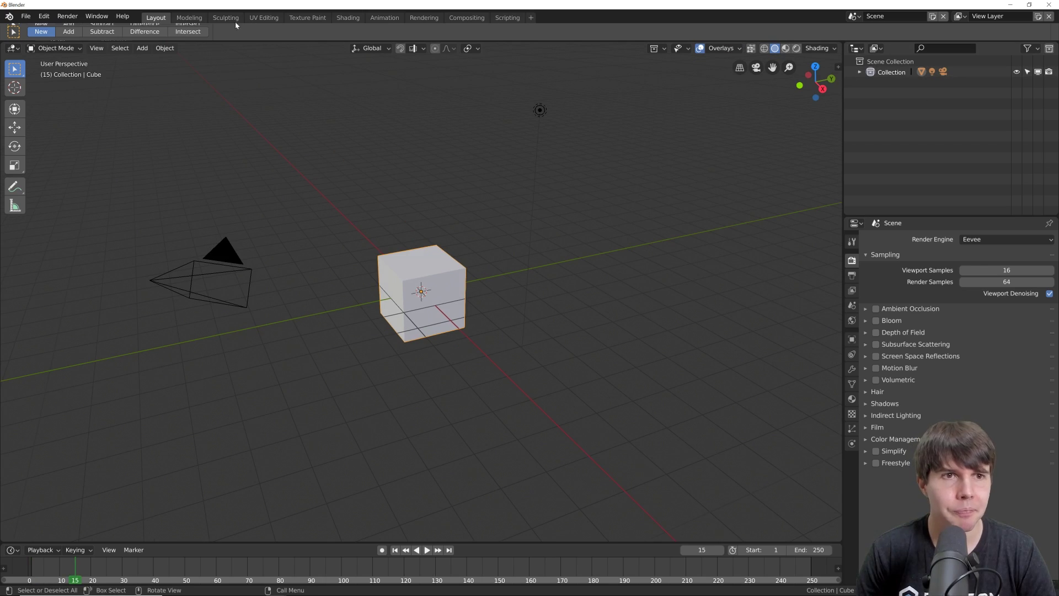
click(198, 17)
click(159, 19)
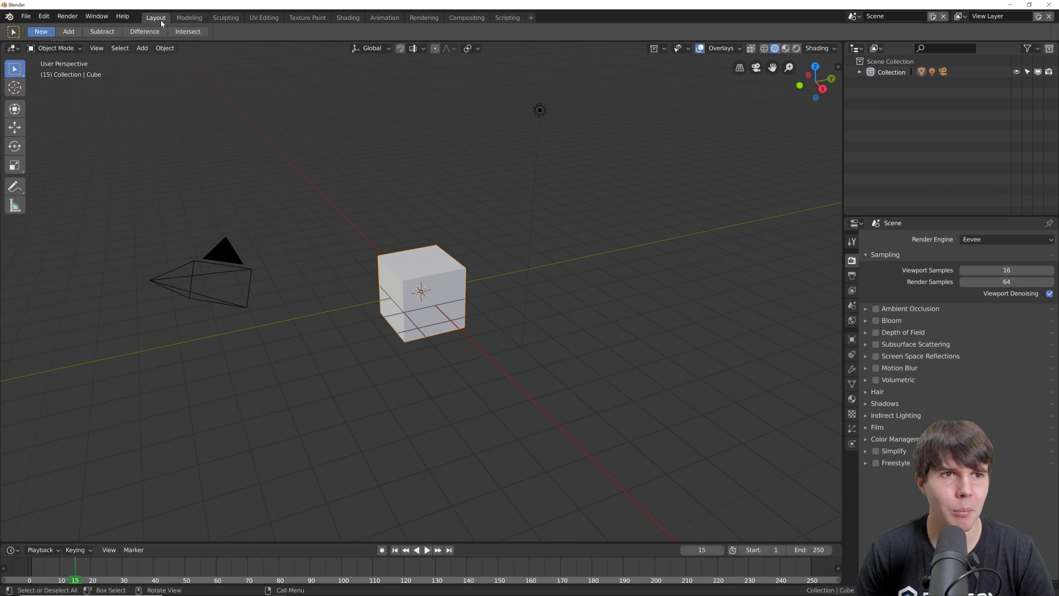
click(189, 18)
click(215, 18)
click(156, 17)
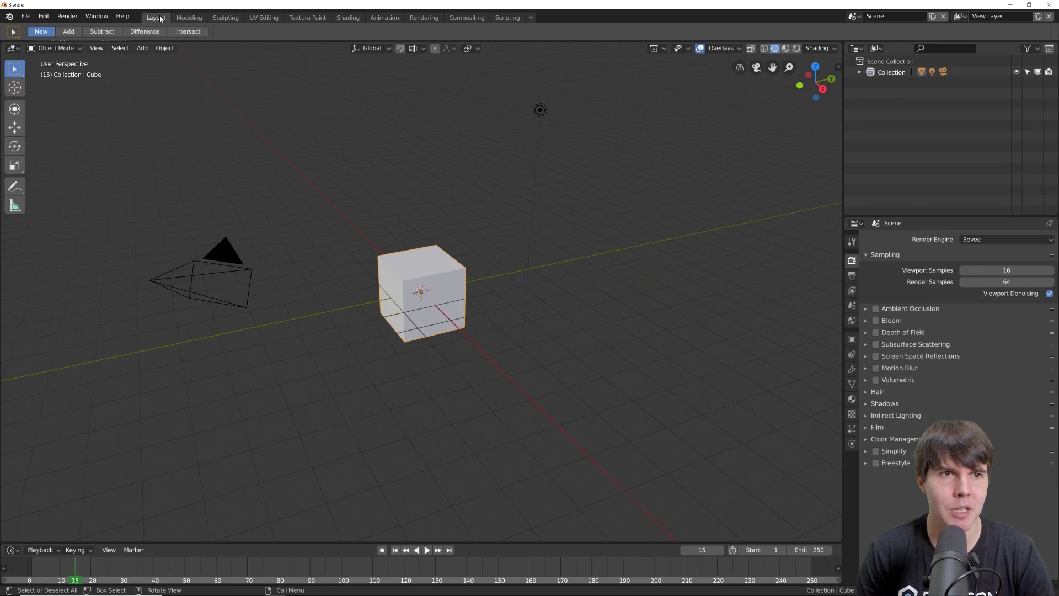
key(alt+Tab)
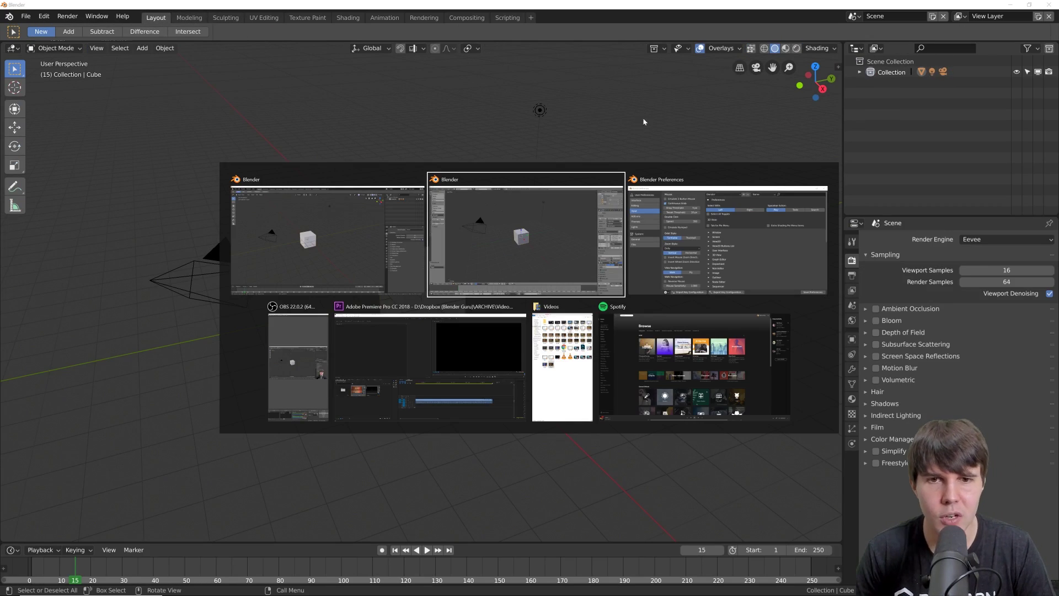
click(136, 16)
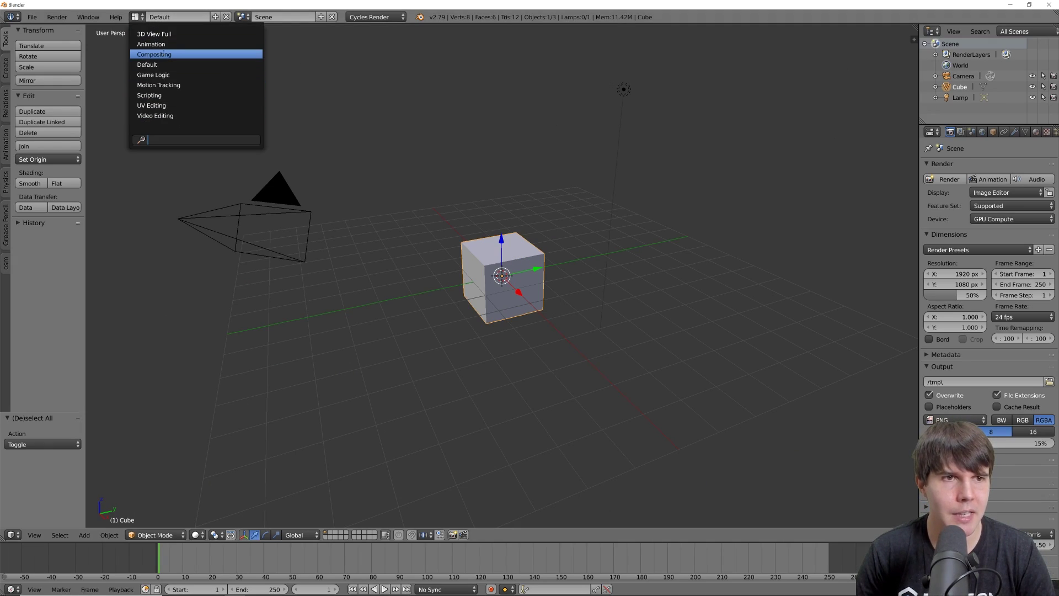
click(150, 44)
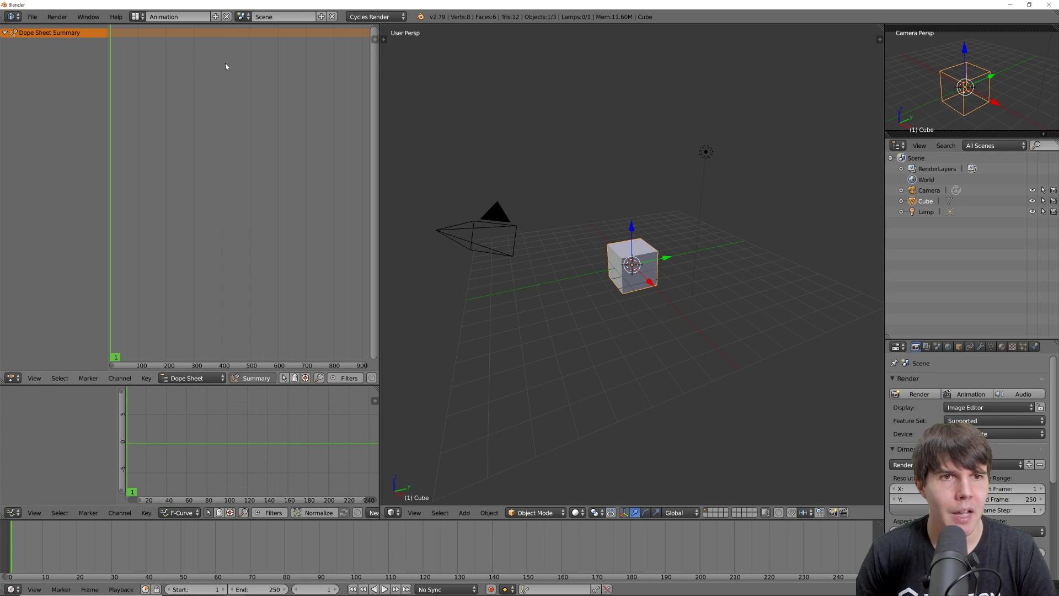
click(136, 16)
click(156, 64)
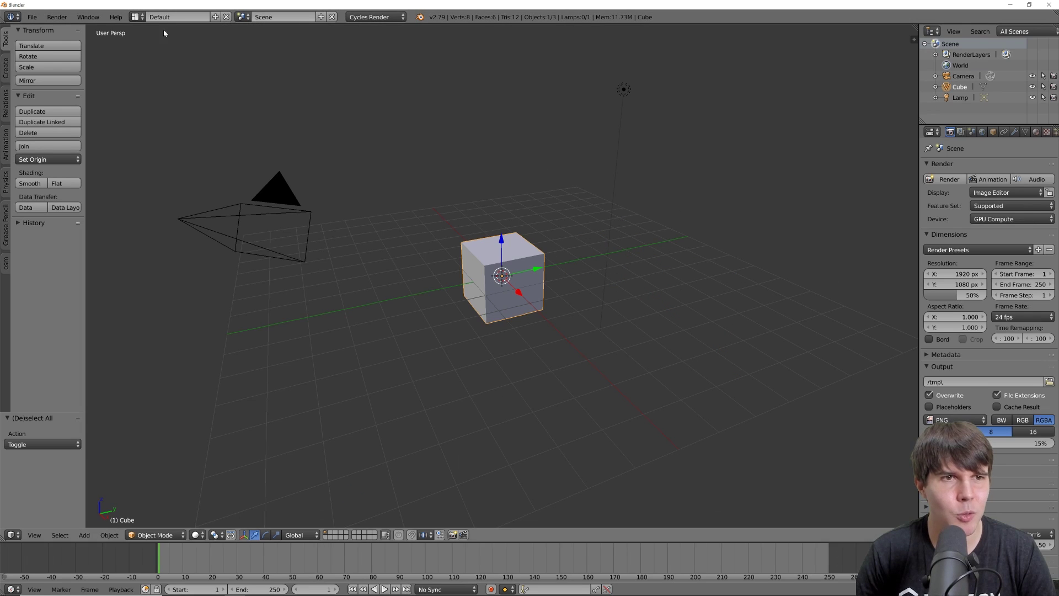
click(136, 16)
click(154, 33)
click(136, 17)
click(155, 65)
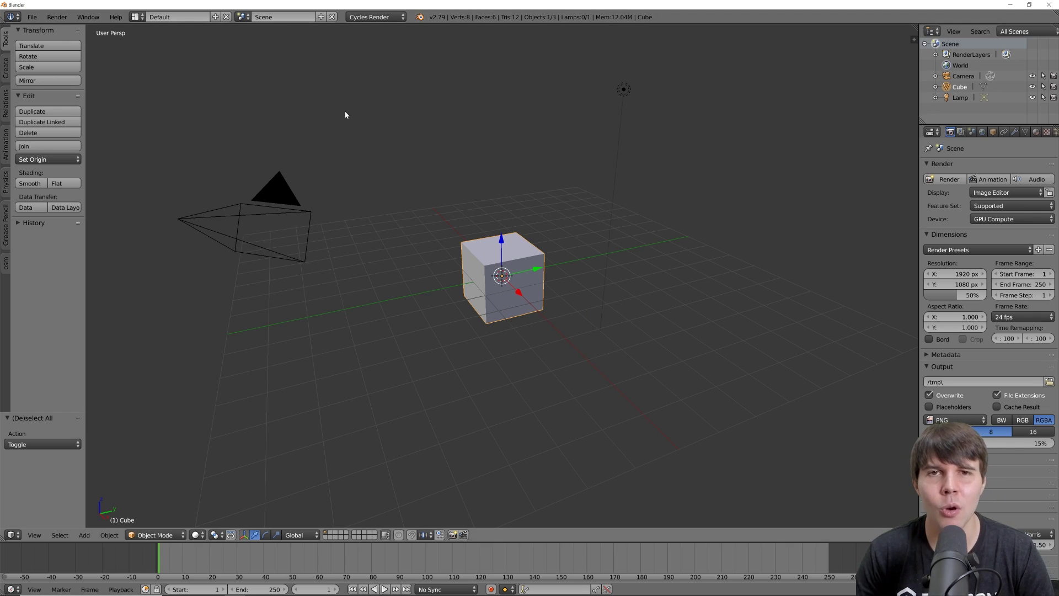
click(136, 17)
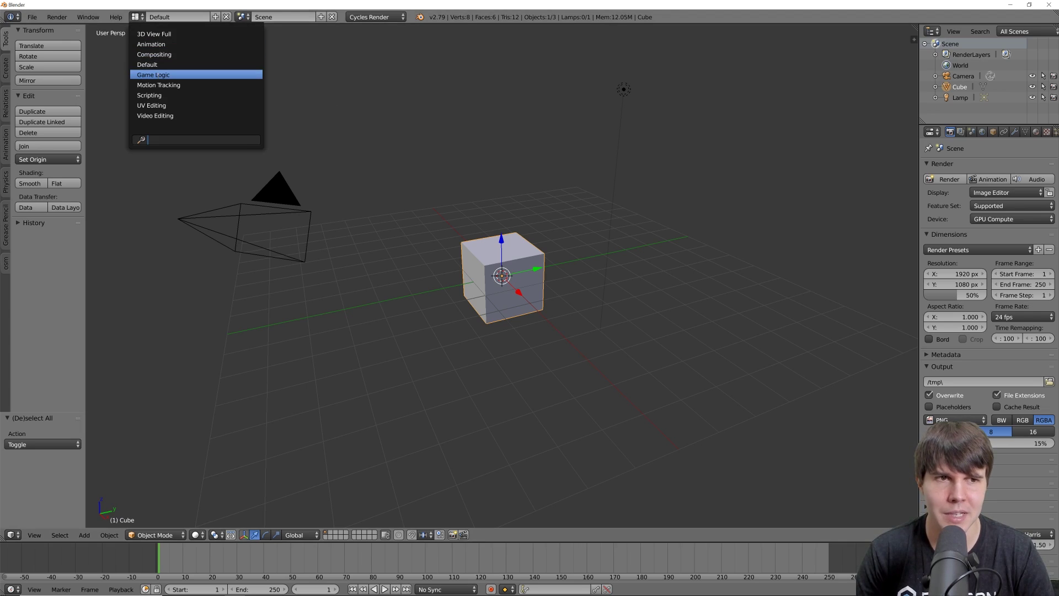
click(155, 54)
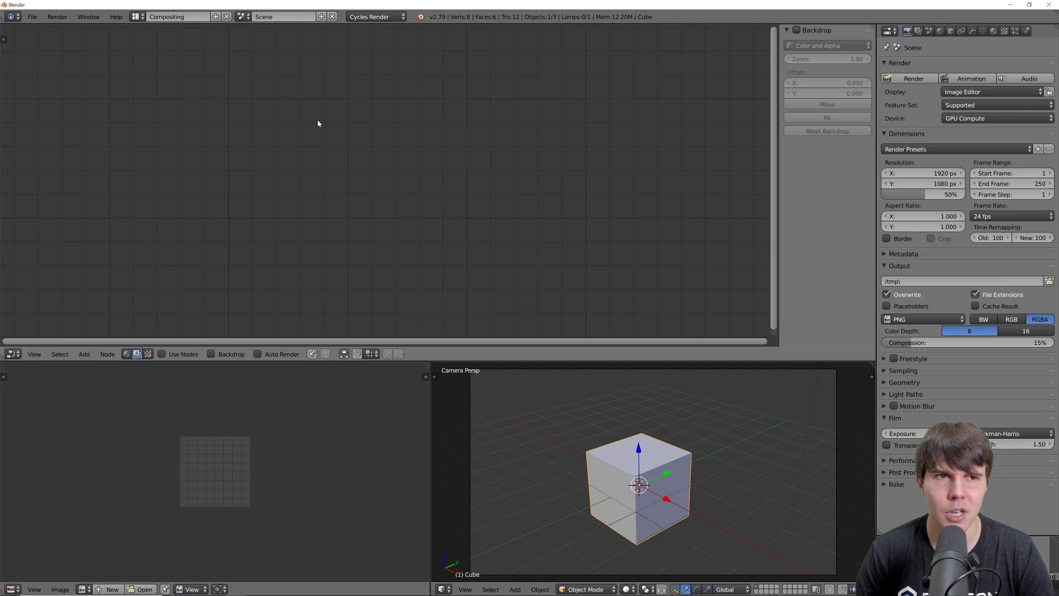
click(137, 16)
click(149, 64)
click(136, 16)
click(153, 54)
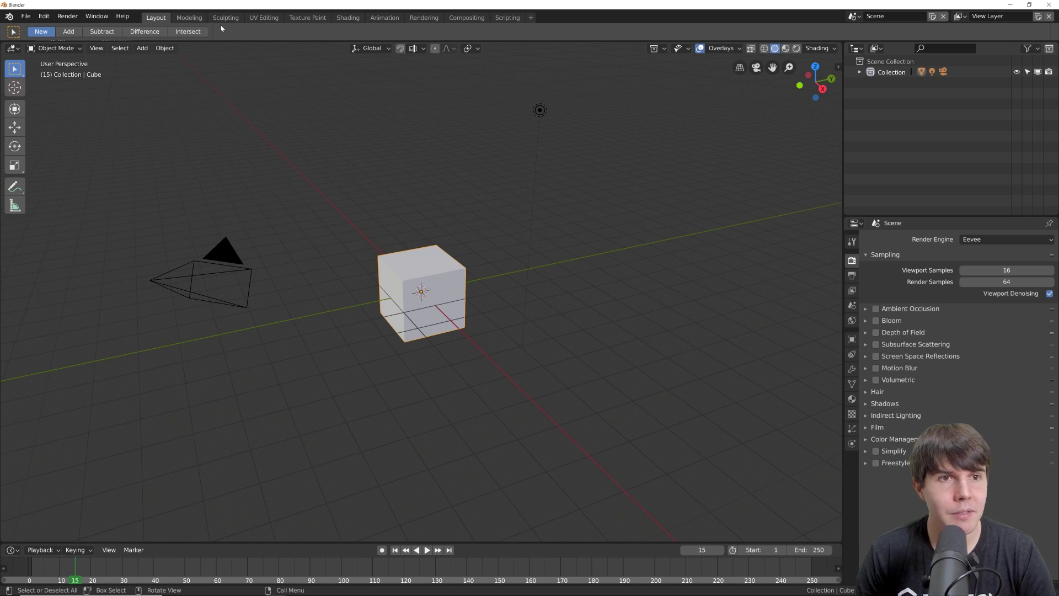
click(189, 18)
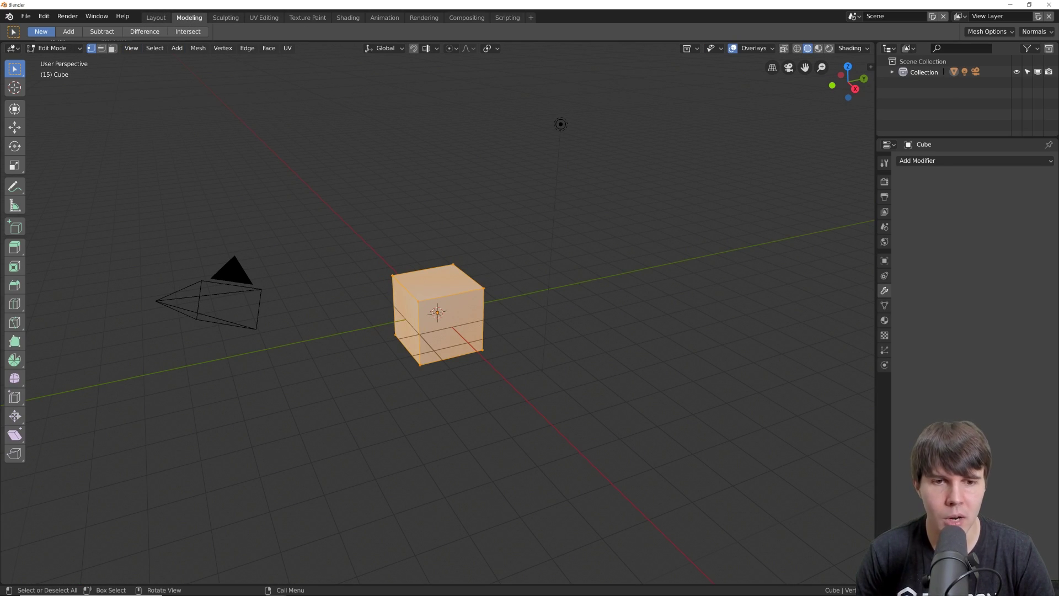
mouse_move(437, 302)
middle_down()
mouse_move(407, 290)
mouse_move(435, 301)
middle_up()
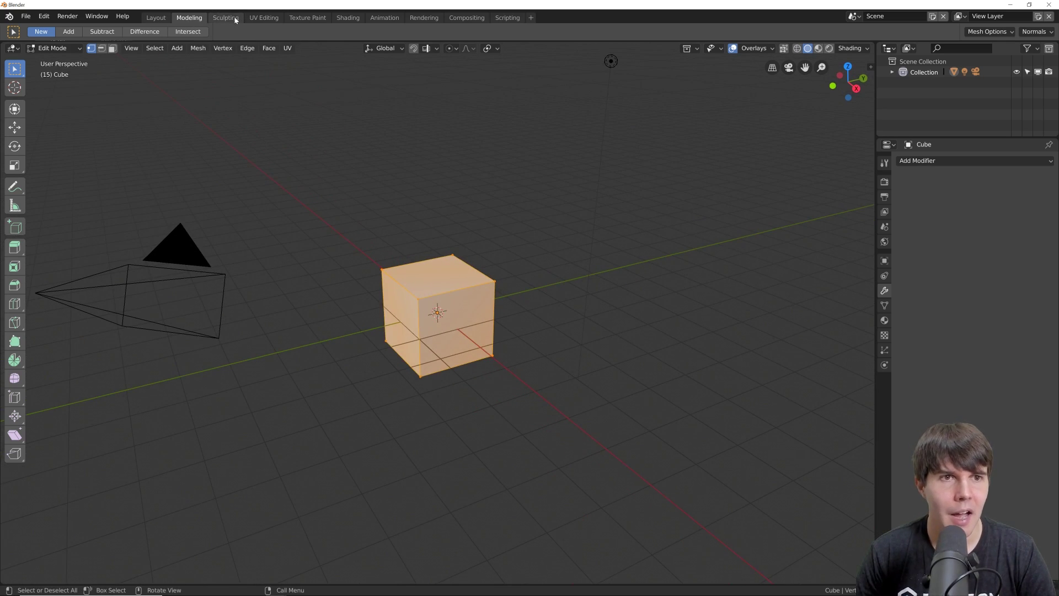
click(225, 17)
scroll(520, 246, up, 2)
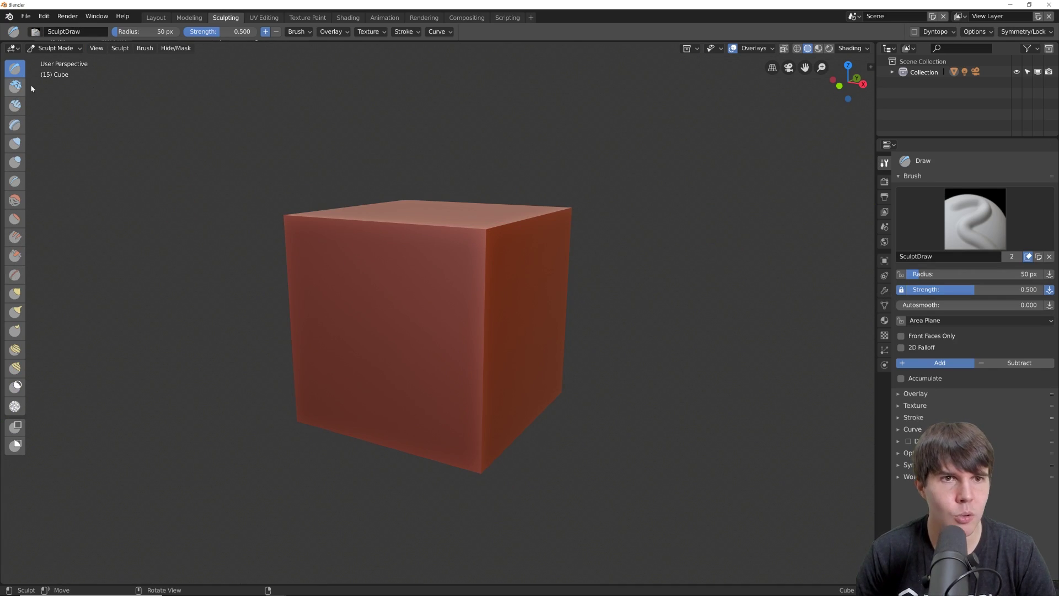
click(384, 18)
click(425, 17)
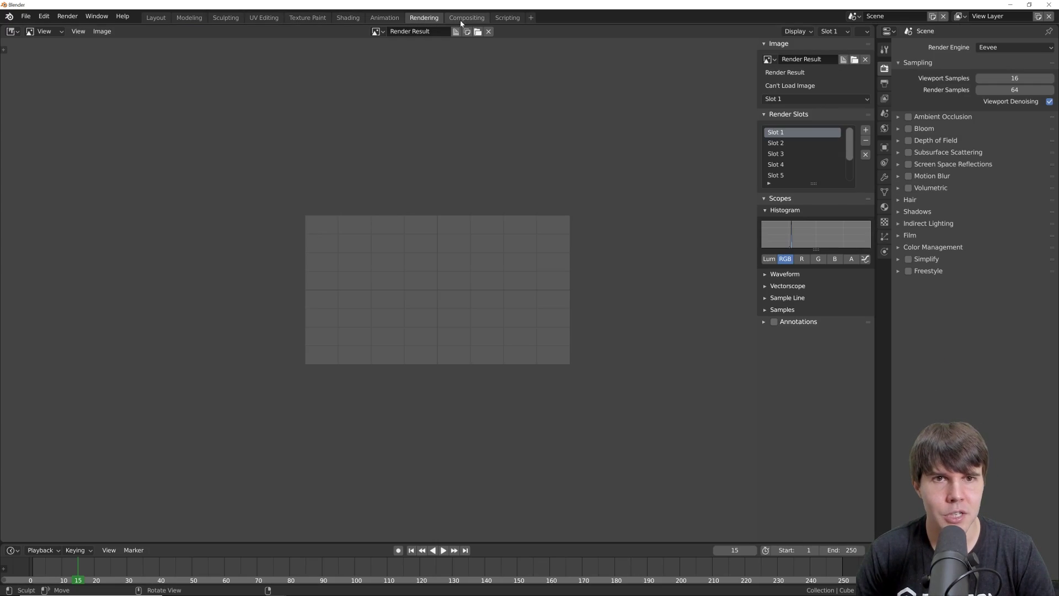
click(467, 18)
click(503, 20)
click(263, 18)
click(189, 18)
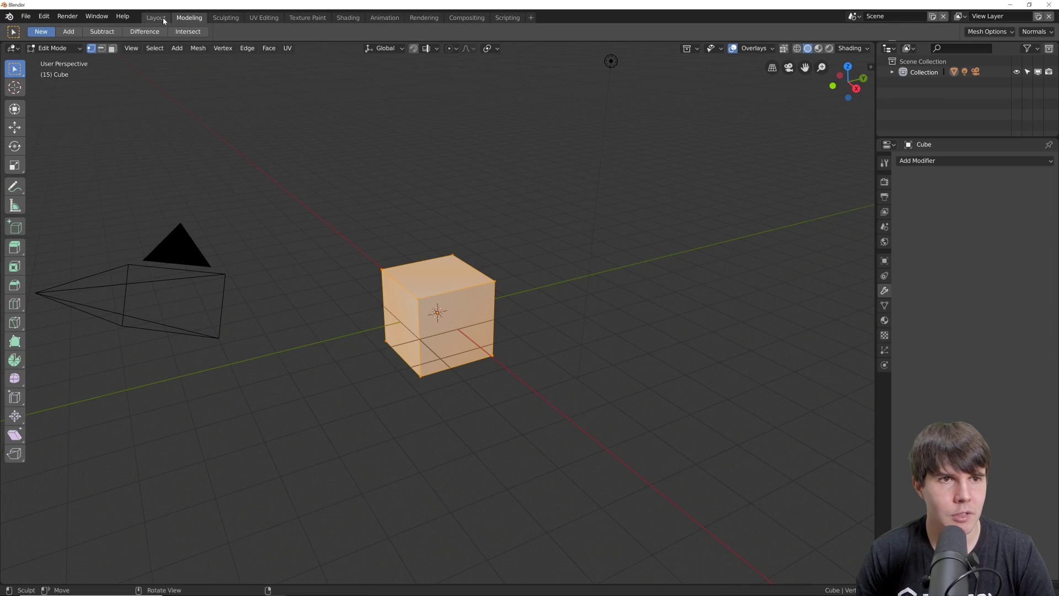
click(156, 18)
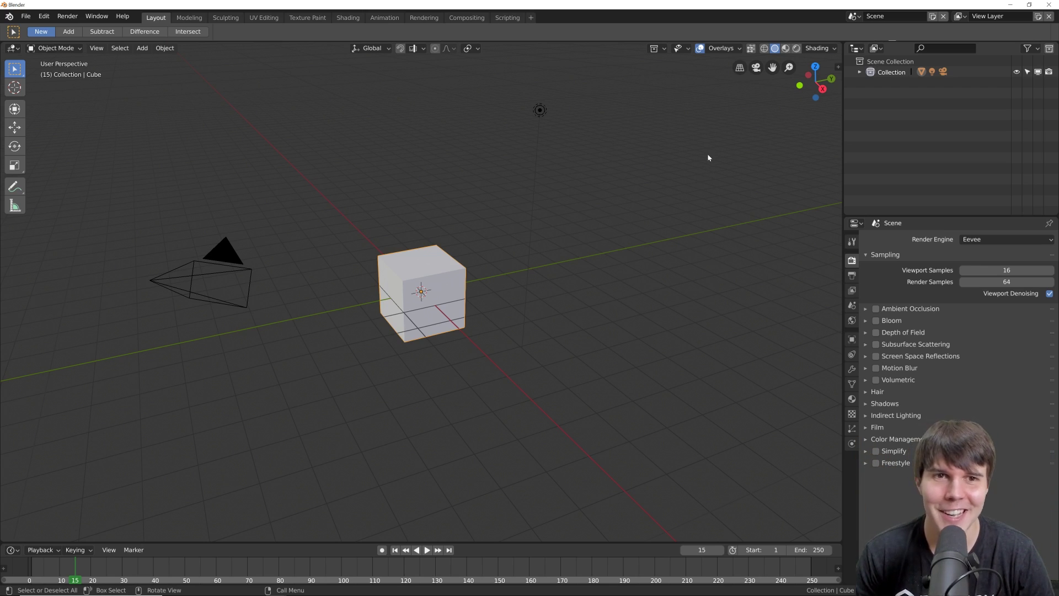
- In Blender 2.79, move the cube to another layer with M and check both layers
key(alt+Tab)
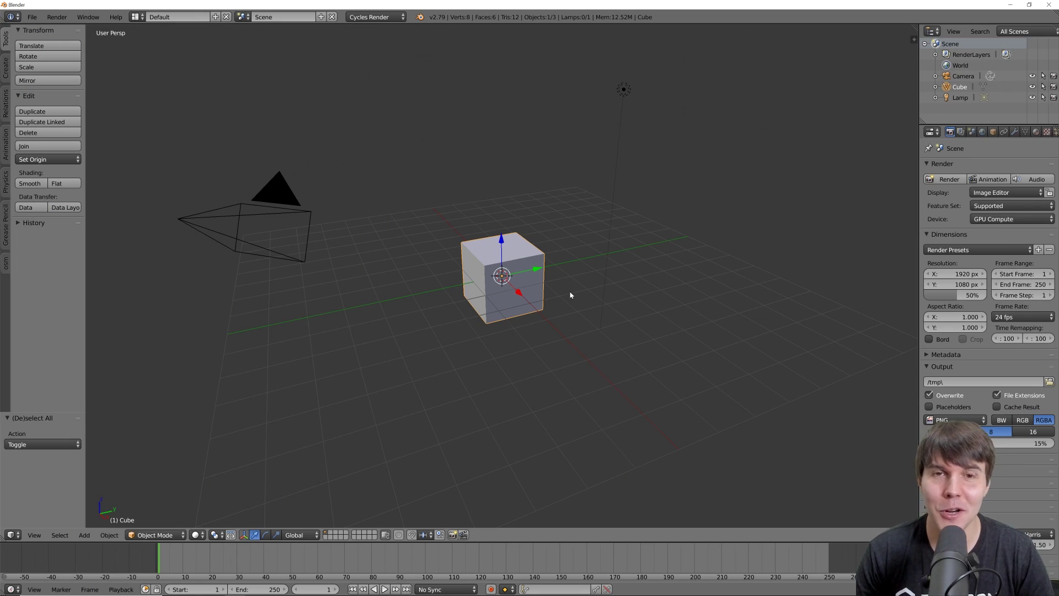
click(334, 535)
click(326, 533)
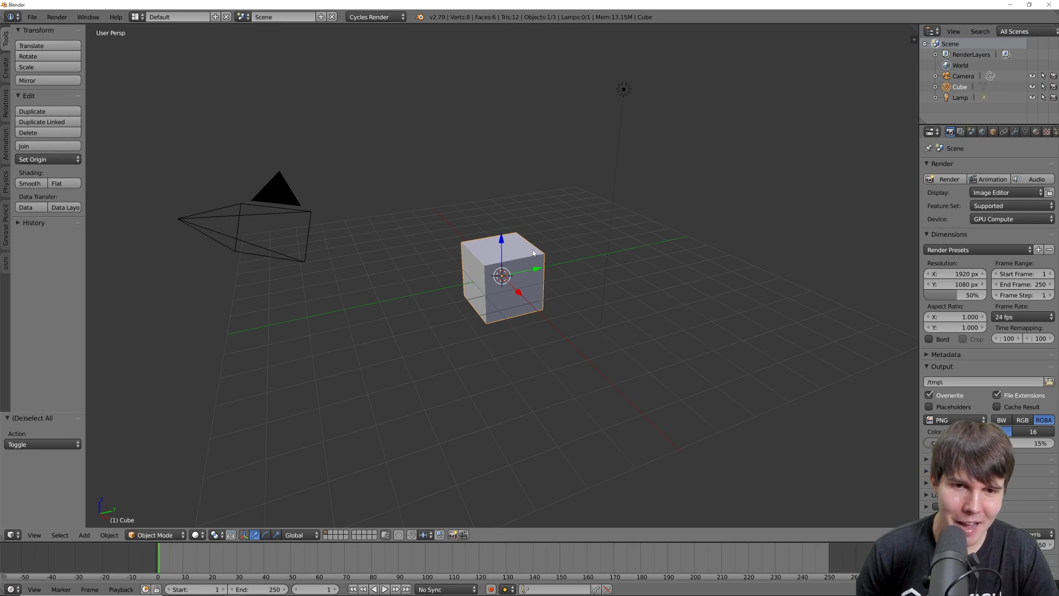
key(m)
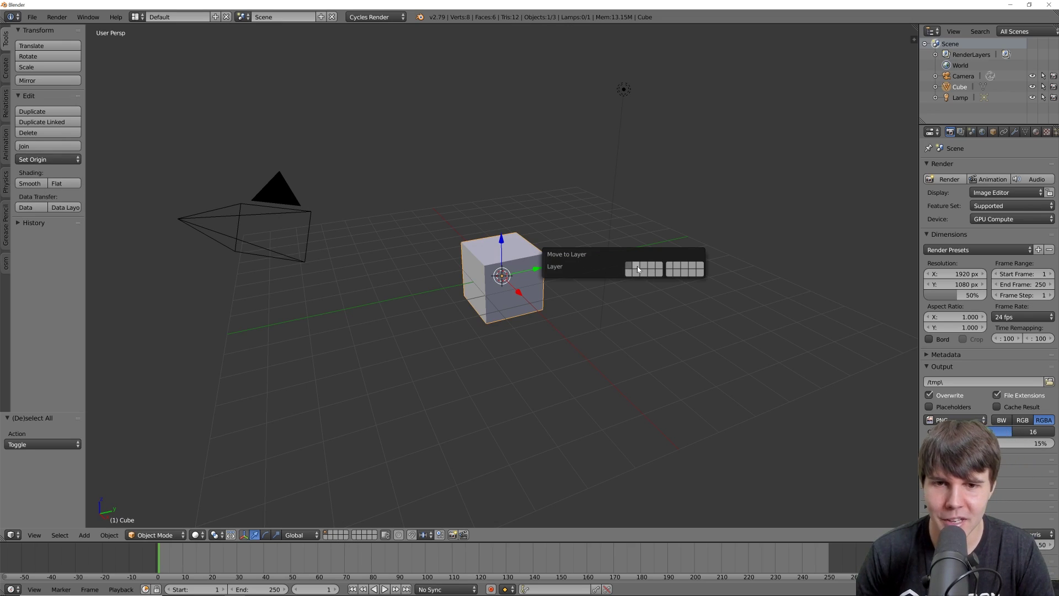
click(637, 268)
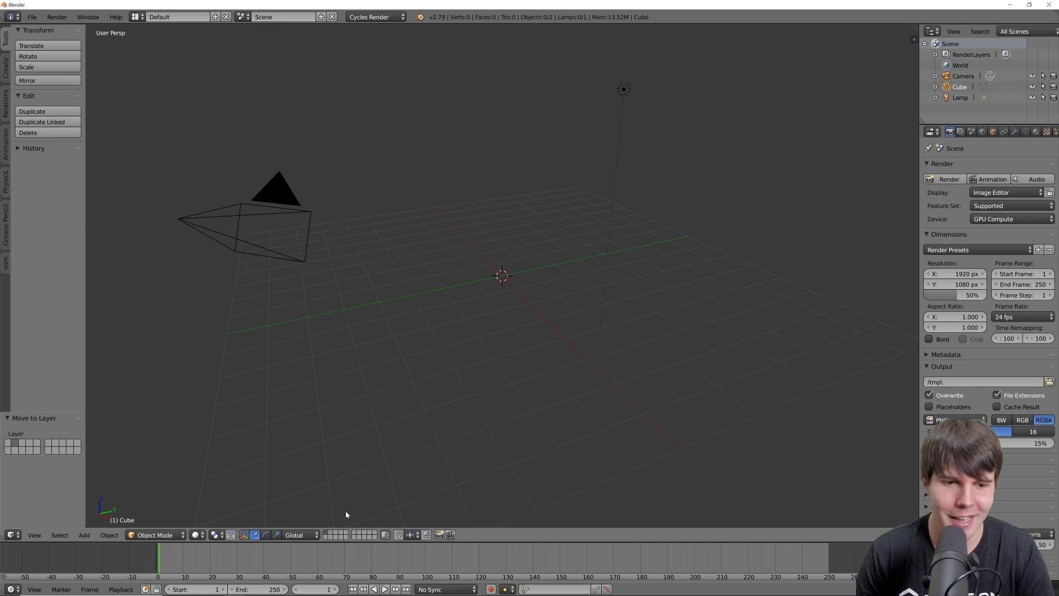
click(331, 534)
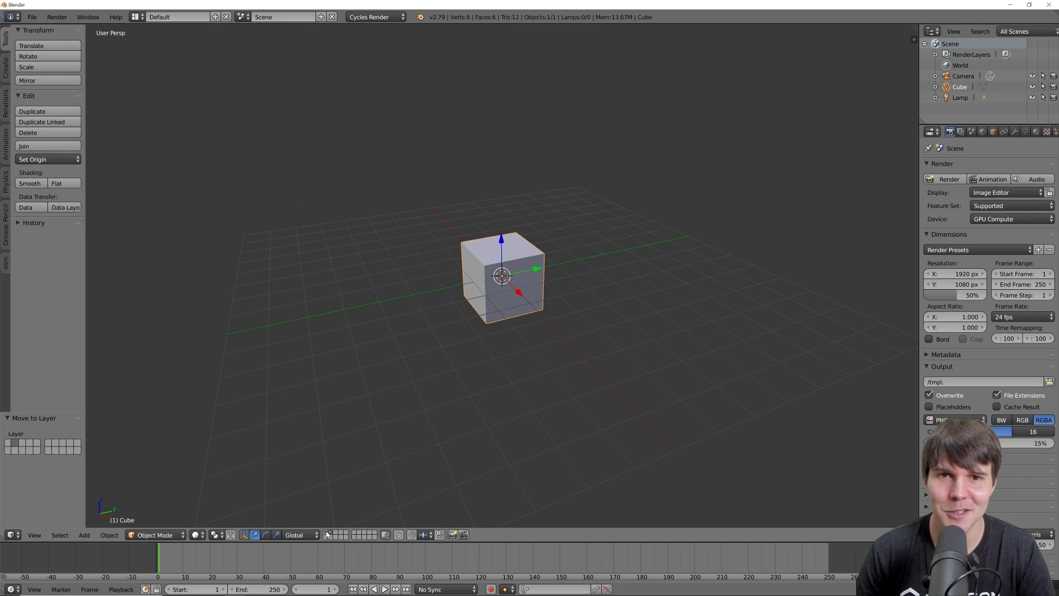
click(327, 534)
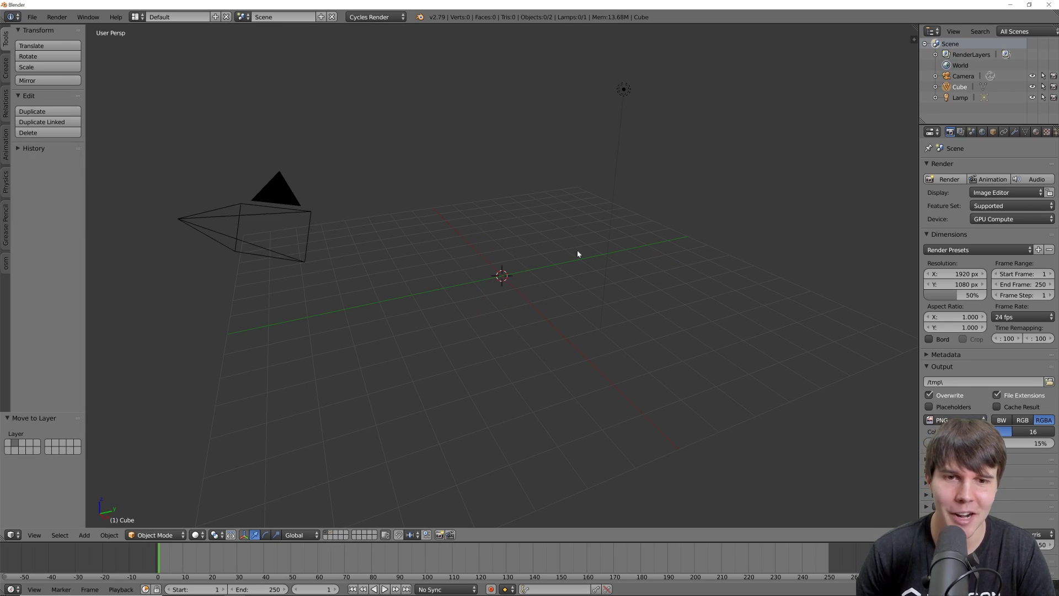
- Select the lamp, move it to a different layer with M, and view an empty layer
right_click(619, 99)
key(m)
click(707, 123)
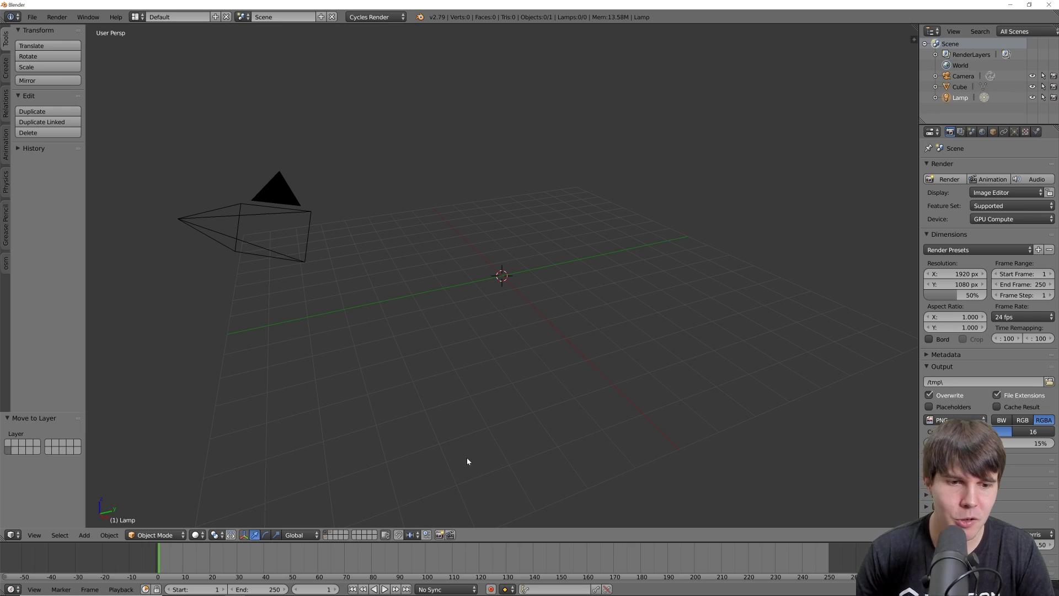
click(339, 532)
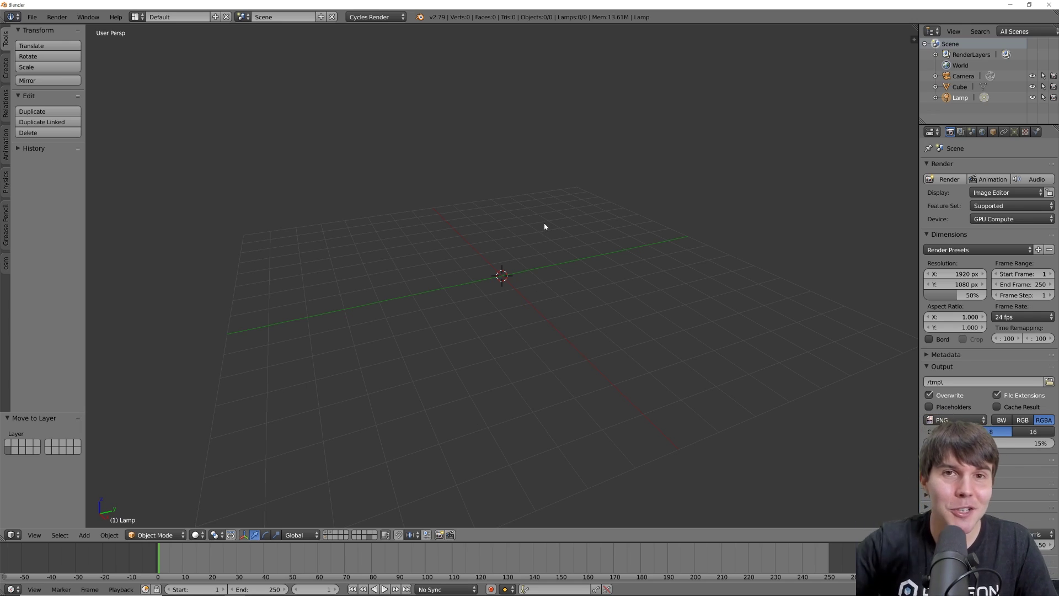
- In Blender 2.8's Outliner, expand Collection and select the Camera, Light and Collection
key(alt+Tab)
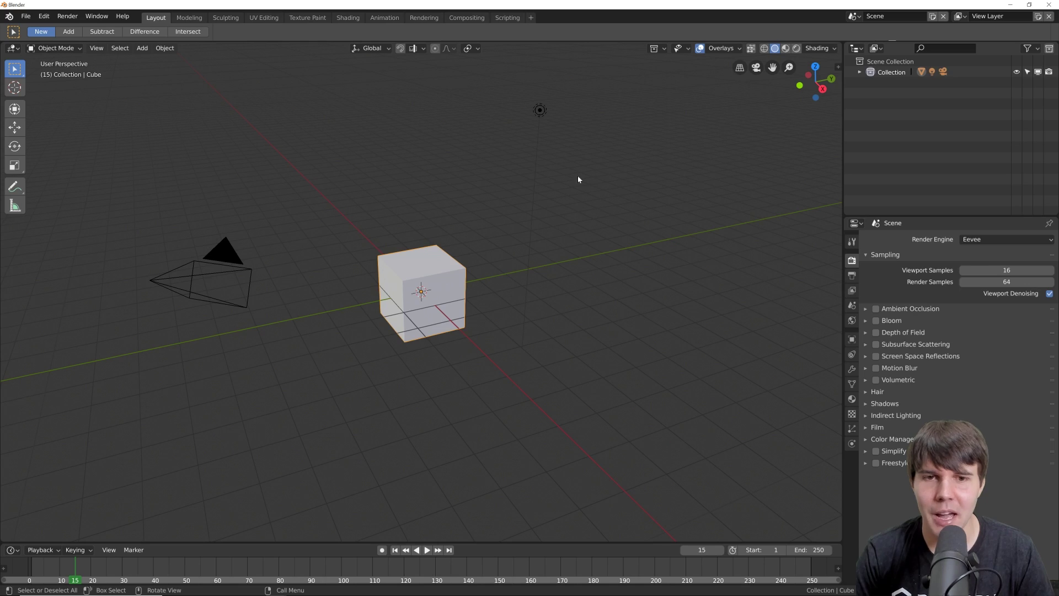
click(859, 73)
click(899, 83)
shift+click(895, 104)
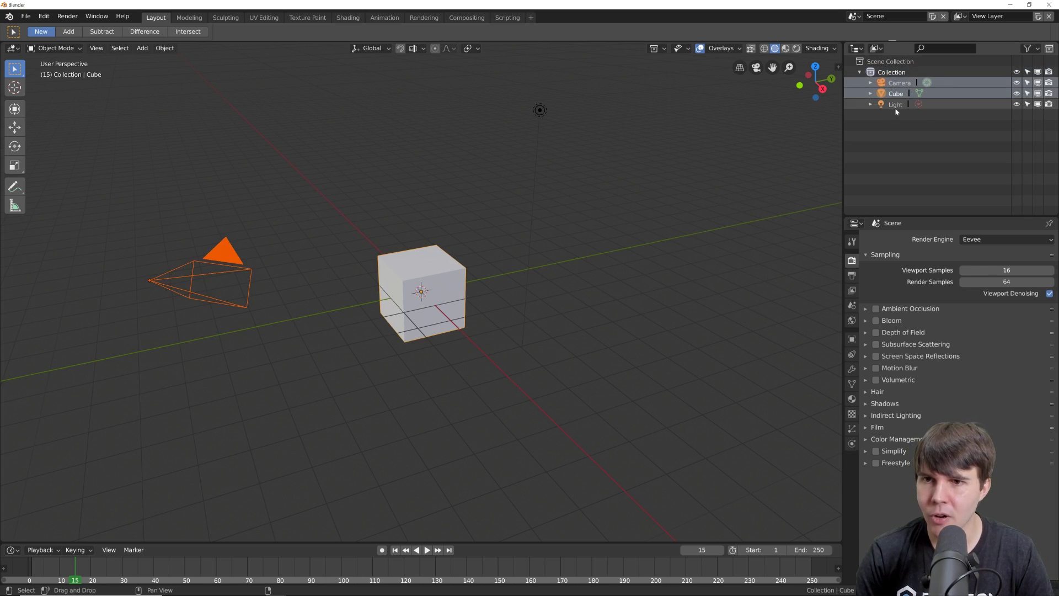
click(881, 72)
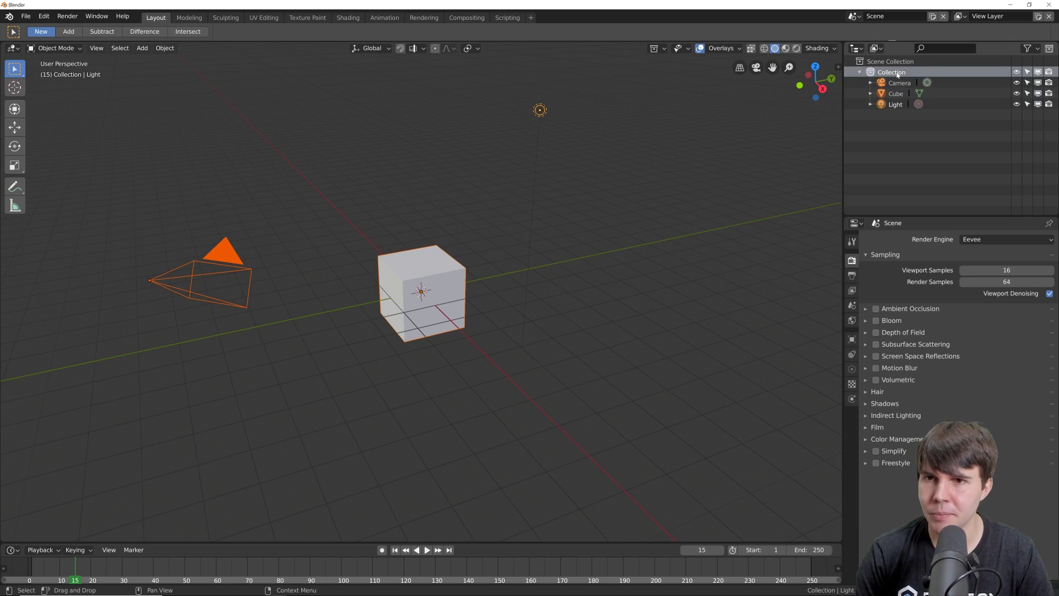
- Create a new collection, rename it 'Meshes', and drag the Cube into it
right_click(898, 125)
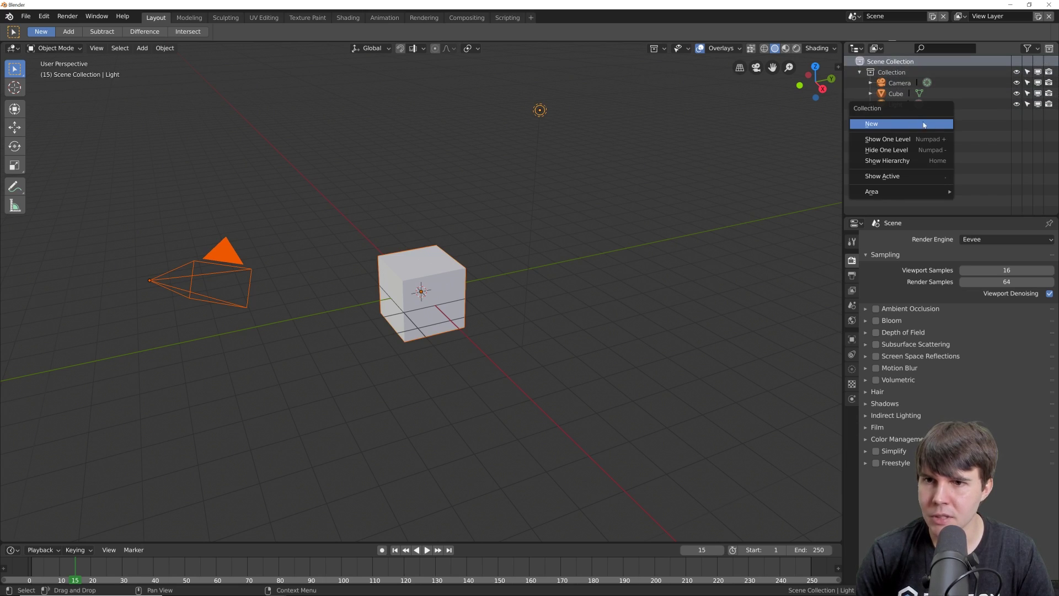
click(893, 125)
click(896, 115)
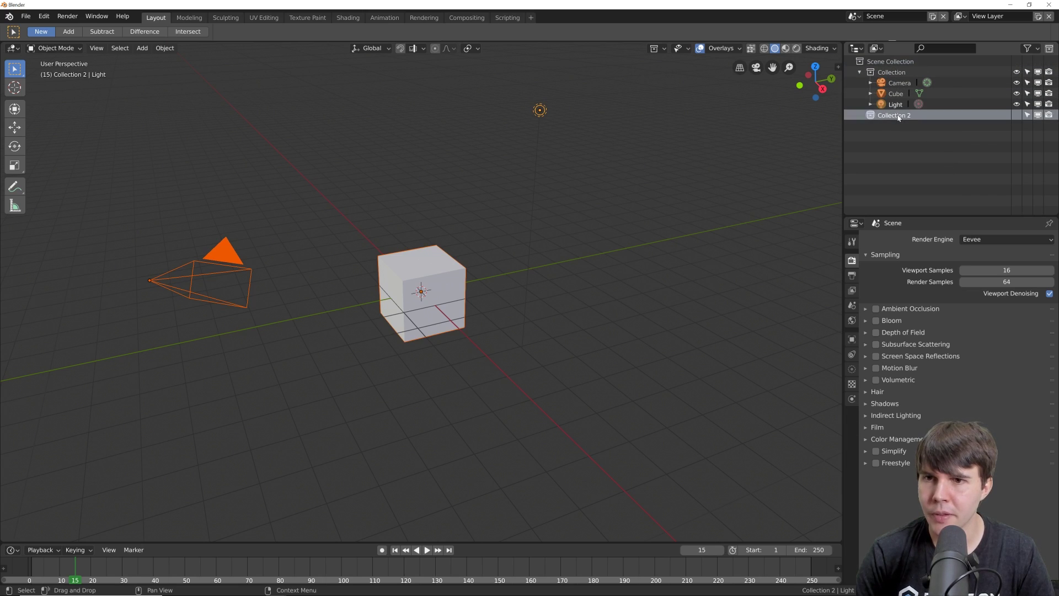
double_click(898, 114)
text(Meshes)
key(Return)
drag(896, 93, 889, 115)
- Toggle the eye icons of Meshes and Collection to hide and show their objects
click(1017, 105)
click(1017, 104)
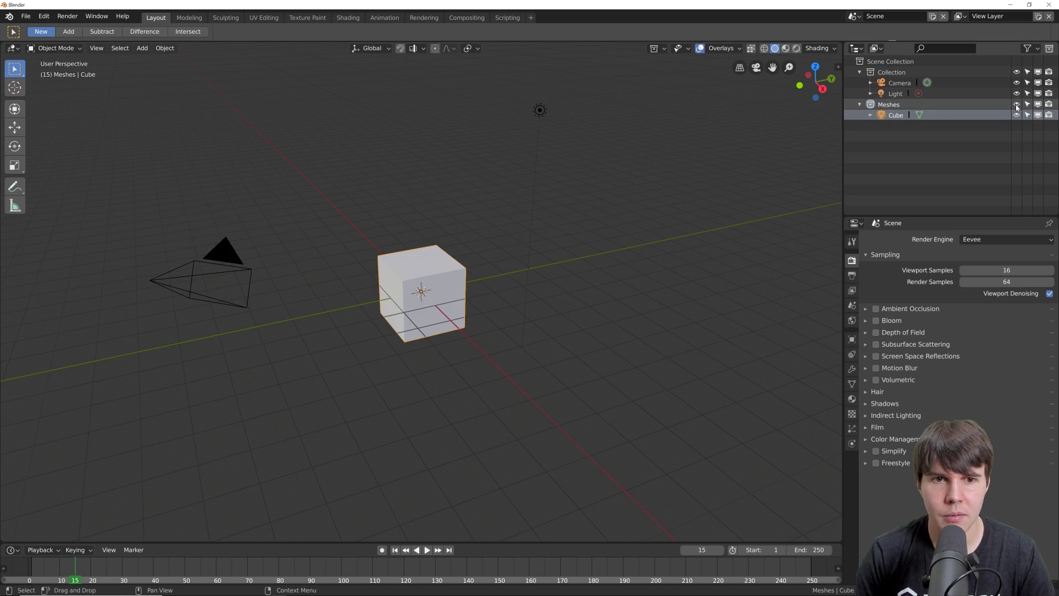
click(1017, 105)
click(1016, 104)
click(1017, 72)
click(1016, 72)
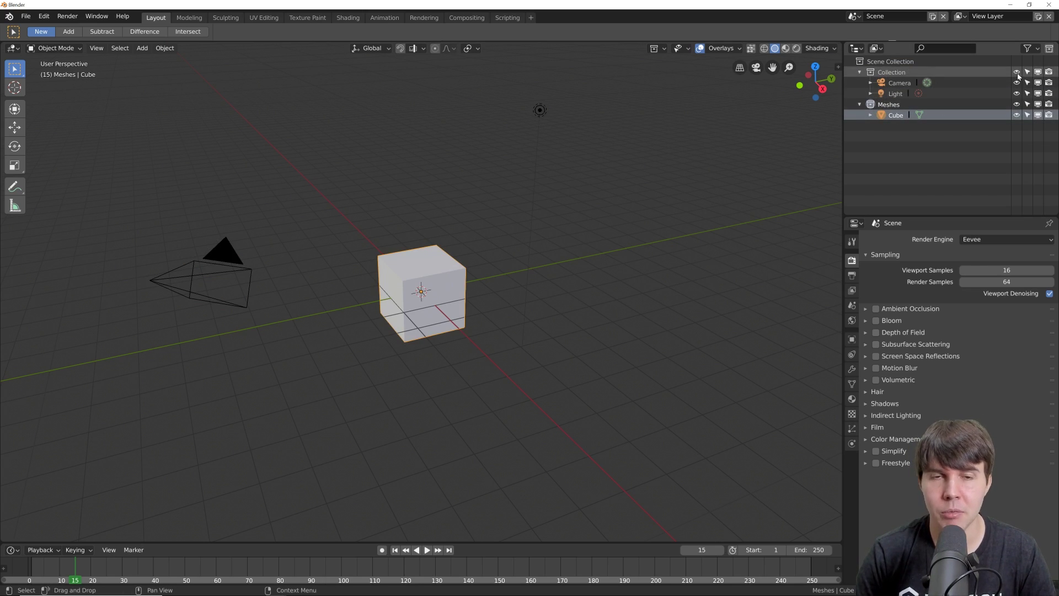
click(1017, 72)
click(1016, 73)
drag(889, 104, 896, 125)
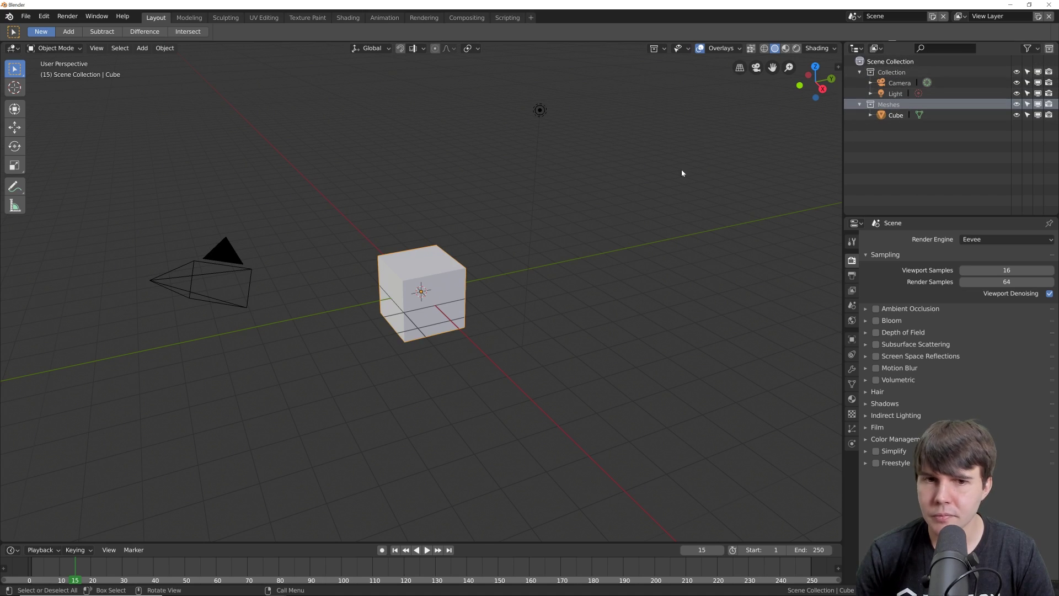
- Move the Light into a new collection named 'Lamp' and make Lamp the active collection
click(538, 111)
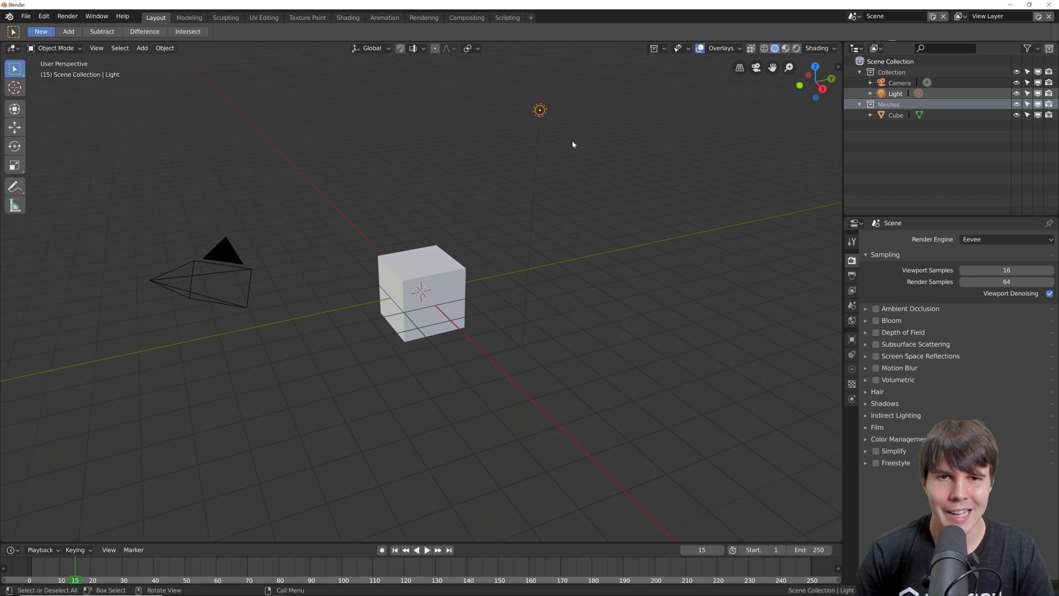
key(m)
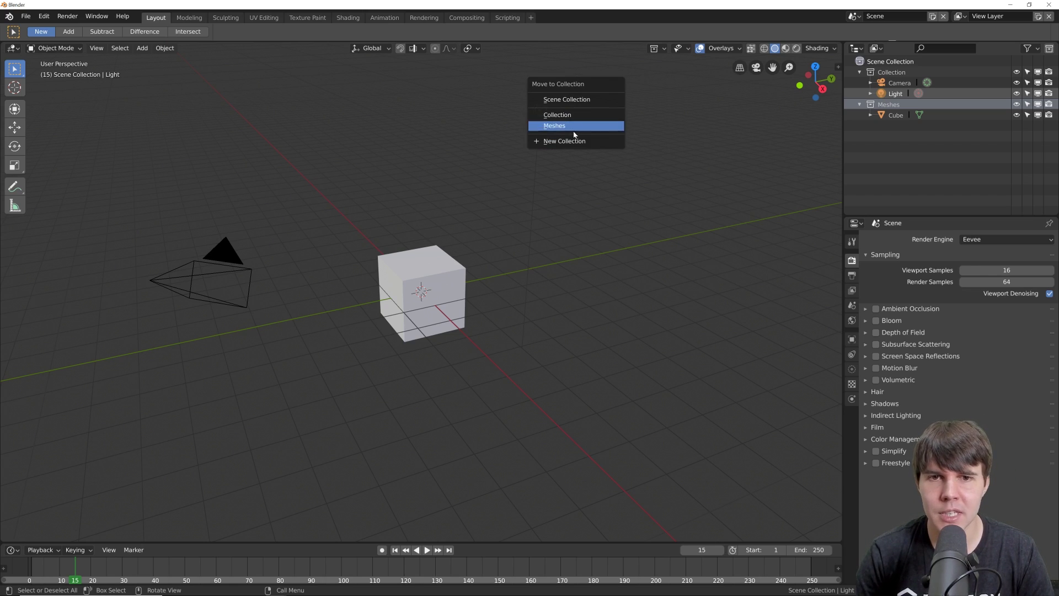
click(574, 141)
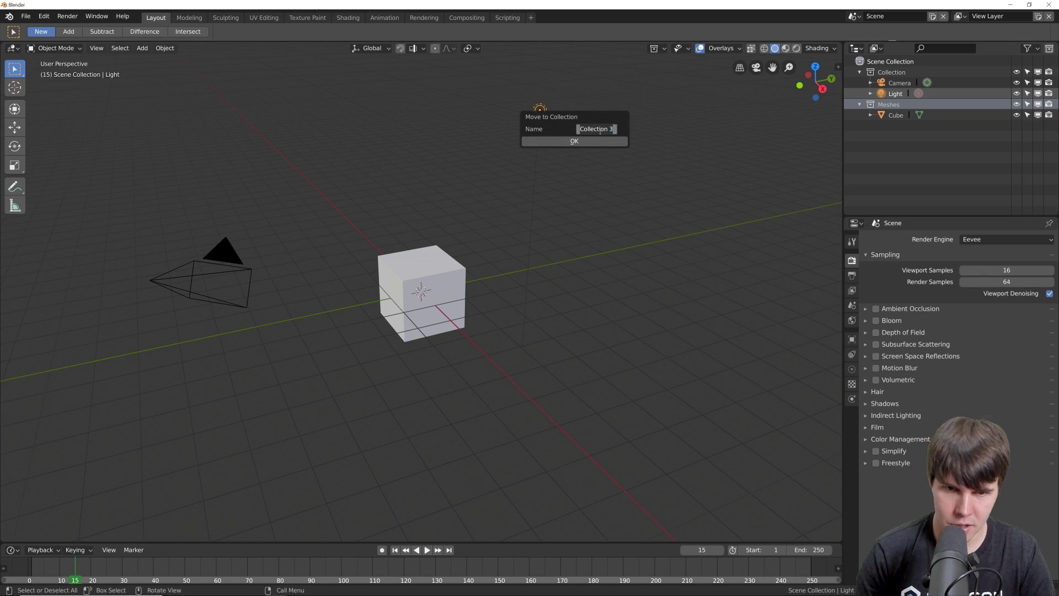
text(Lamp)
key(Return)
click(617, 140)
click(887, 114)
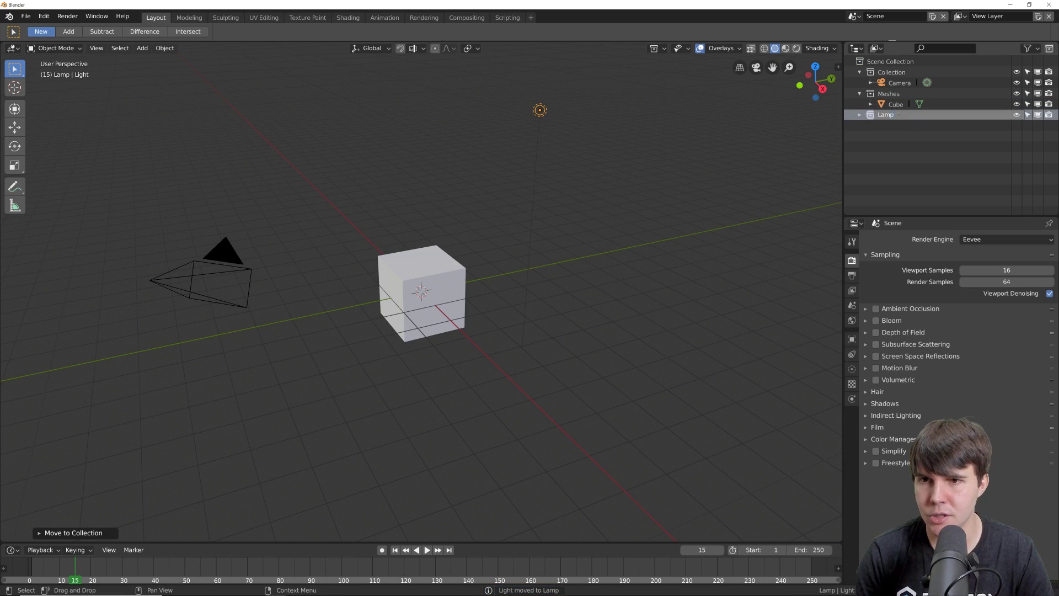
- Rename the Lamp collection to 'Lamps' and expand it to show the Light
text(s)
key(Return)
click(859, 114)
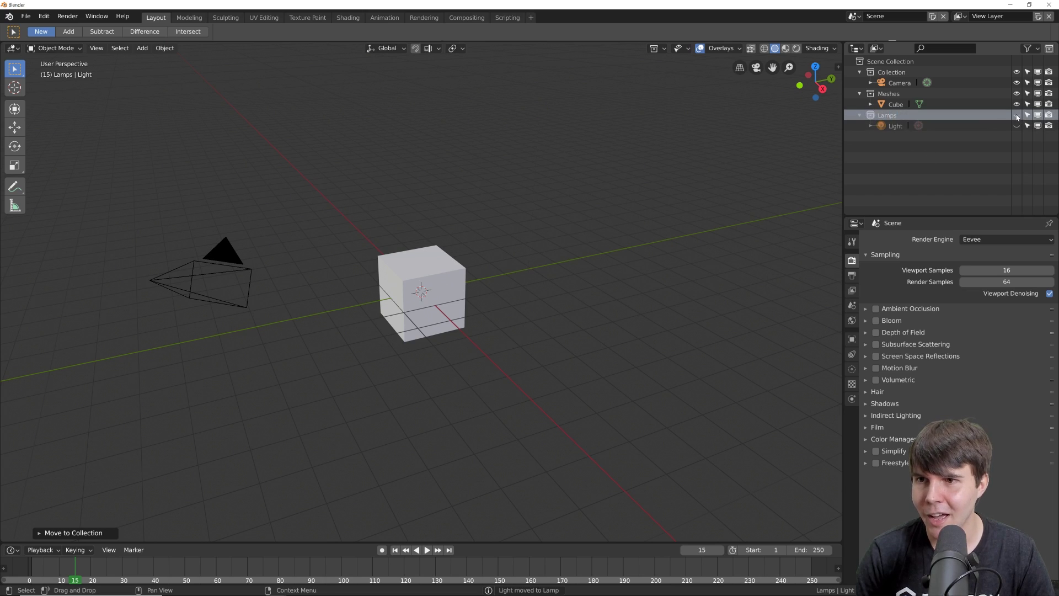
- Isolate Meshes, Collection and Lamps in turn, then unhide all collections with Alt+H
ctrl+click(1016, 94)
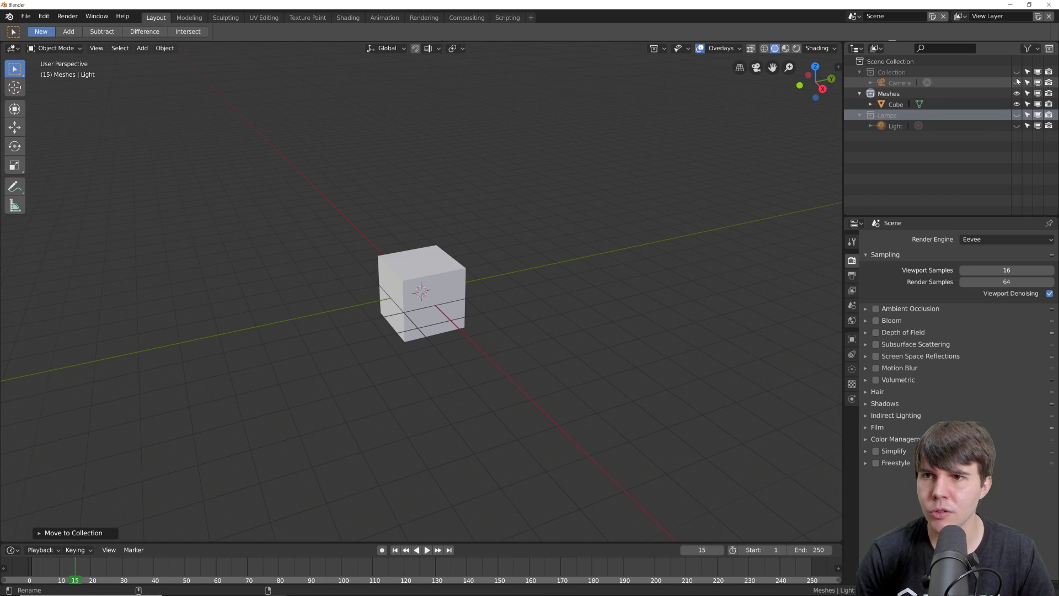
ctrl+click(1017, 72)
ctrl+click(1017, 94)
ctrl+click(1017, 115)
ctrl+click(1016, 94)
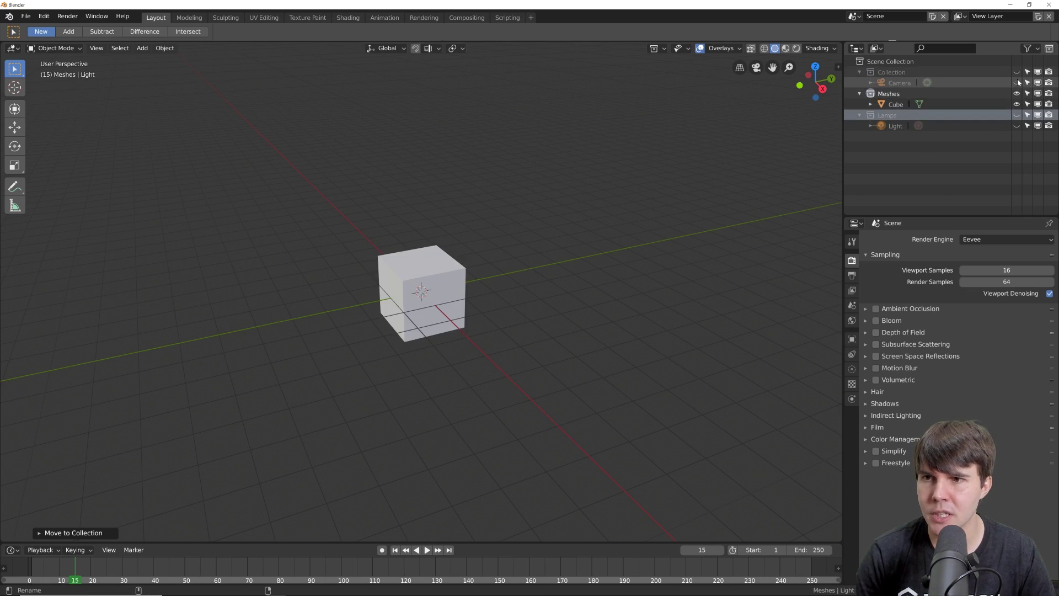
ctrl+click(1017, 72)
key(alt+h)
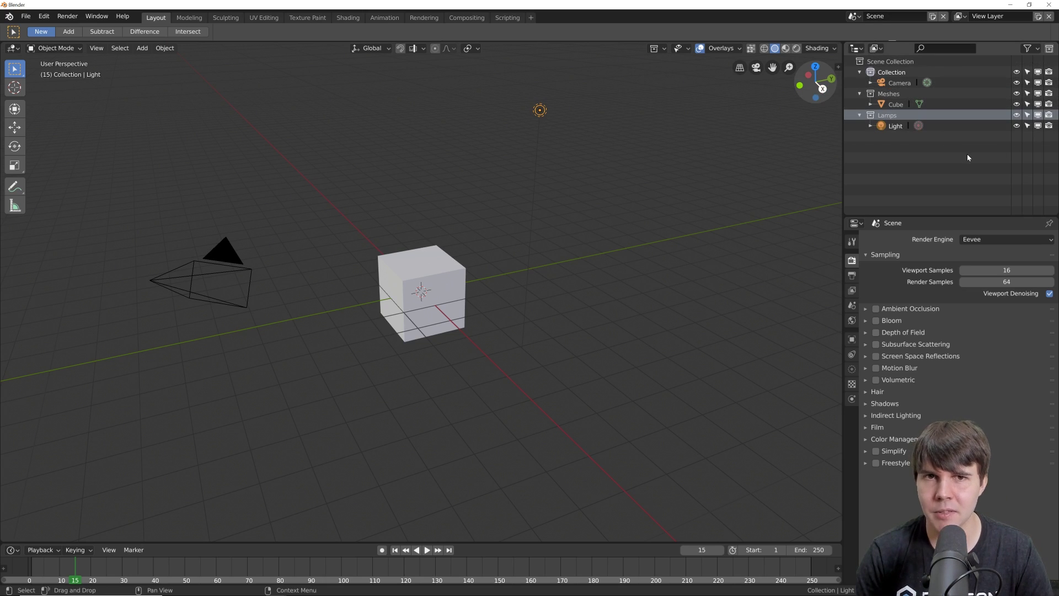
- Try Outliner selections of Camera, Cube and Light, ending with the Cube selected
drag(970, 155, 900, 82)
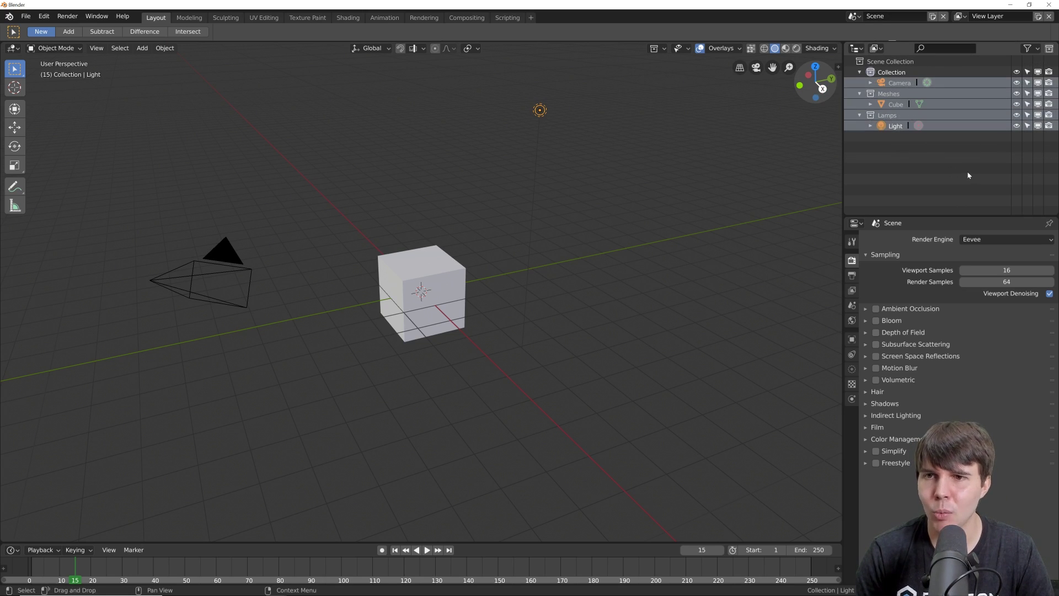
click(932, 157)
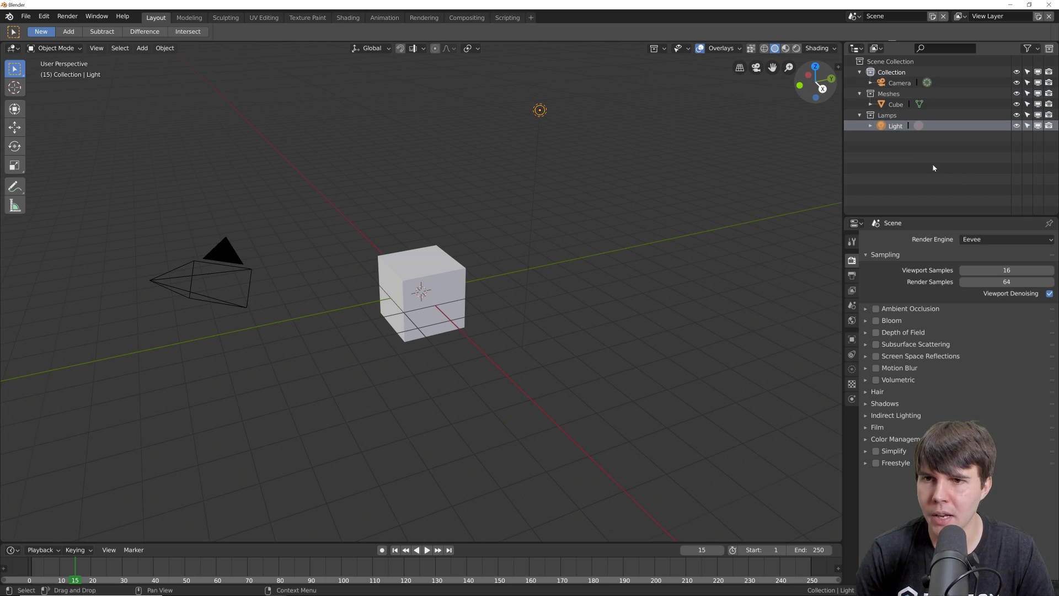
key(a)
click(889, 115)
click(897, 83)
click(895, 126)
click(896, 104)
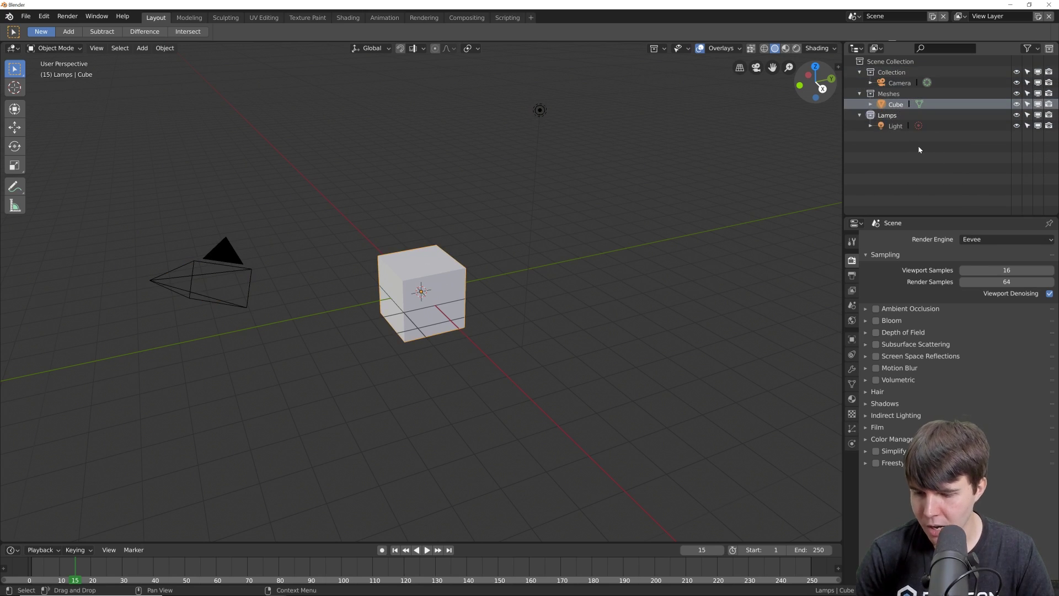
- Collapse and expand Outliner levels with Numpad minus/plus, then switch to the Blender 2.79 window
key(KP_Subtract)
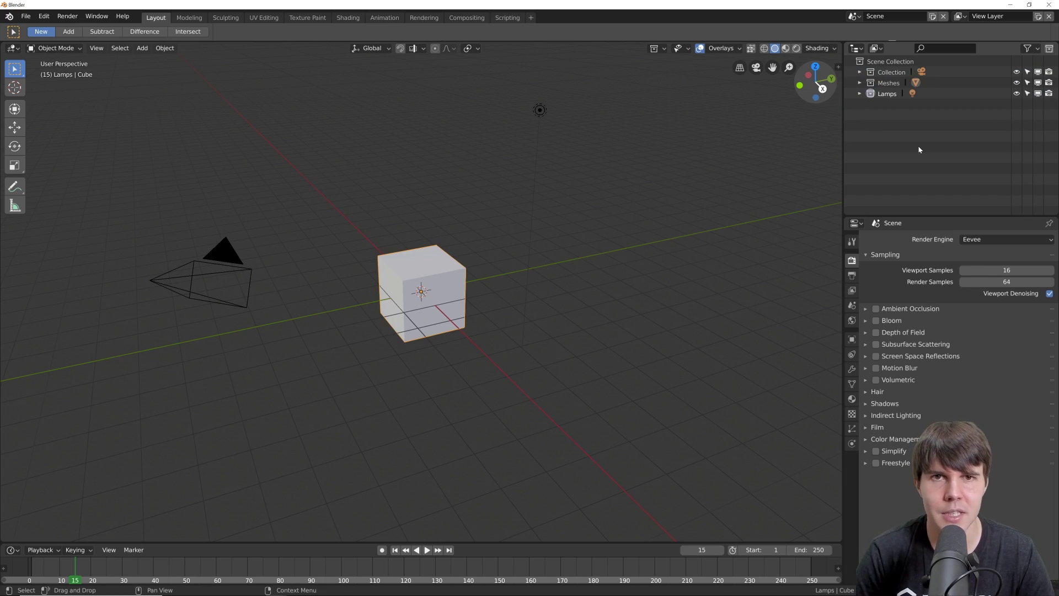
key(KP_Add)
key(KP_Add)
key(KP_Subtract)
key(KP_Subtract)
key(KP_Add)
key(KP_Add)
key(KP_Subtract)
key(KP_Subtract)
key(KP_Add)
key(KP_Add)
key(KP_Subtract)
key(KP_Subtract)
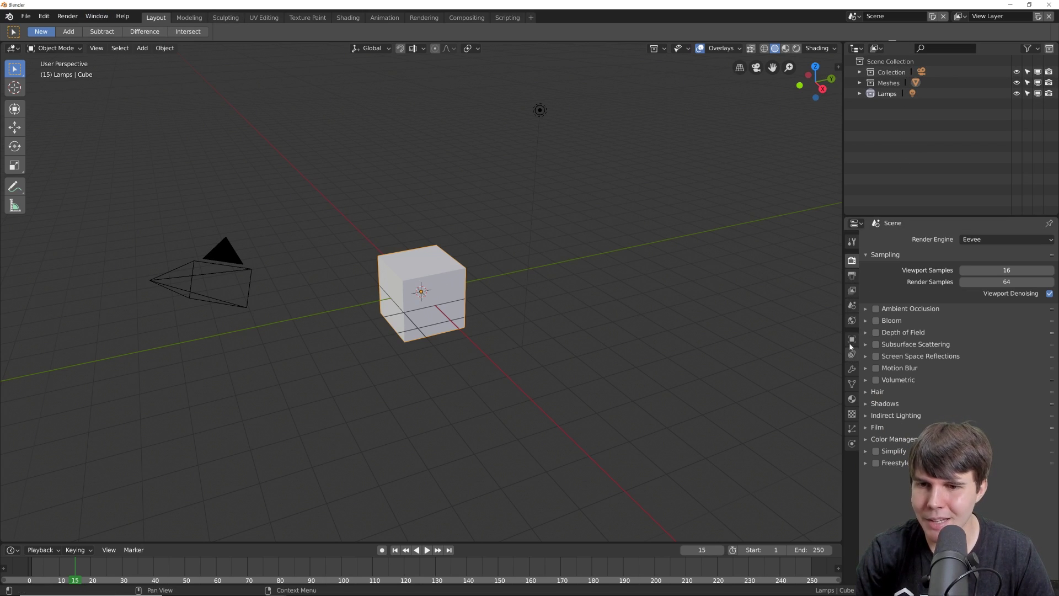
key(alt+Tab)
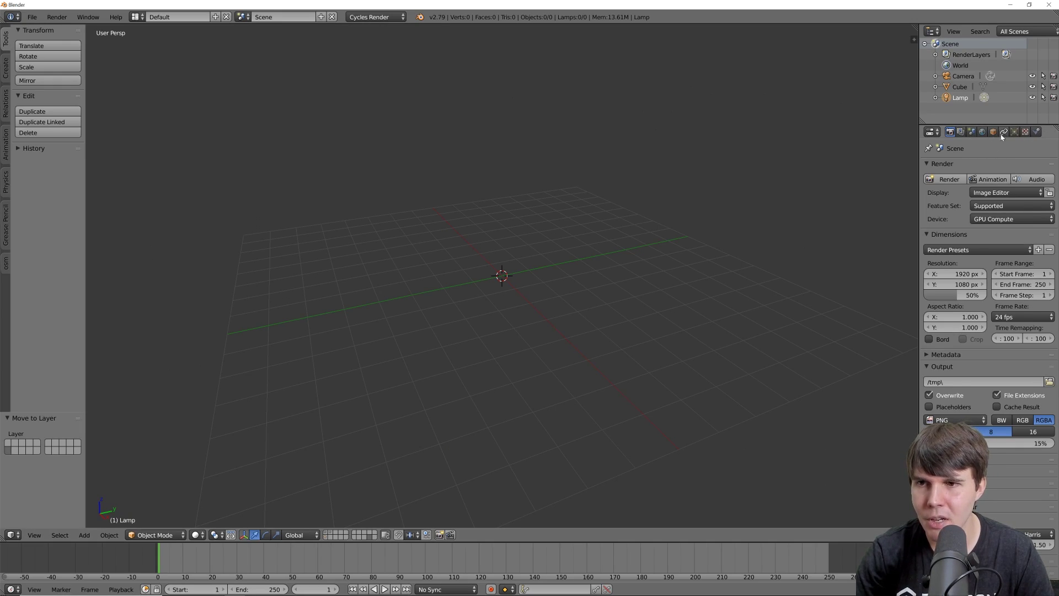
- In Blender 2.79, view the Texture and Physics tabs, show layer 1, and select the cube to see its mesh data
click(1025, 132)
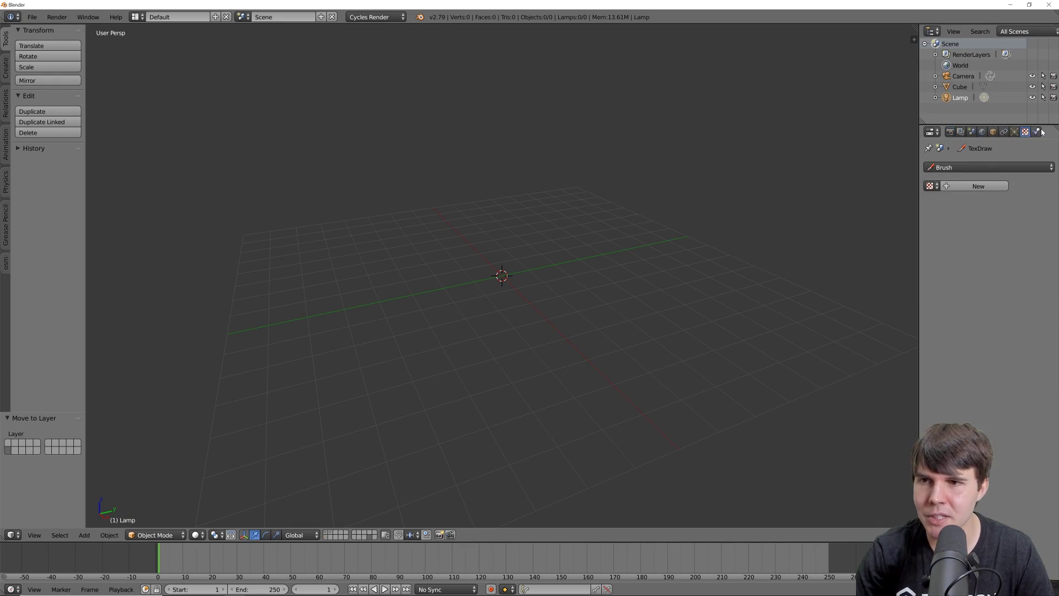
click(1039, 131)
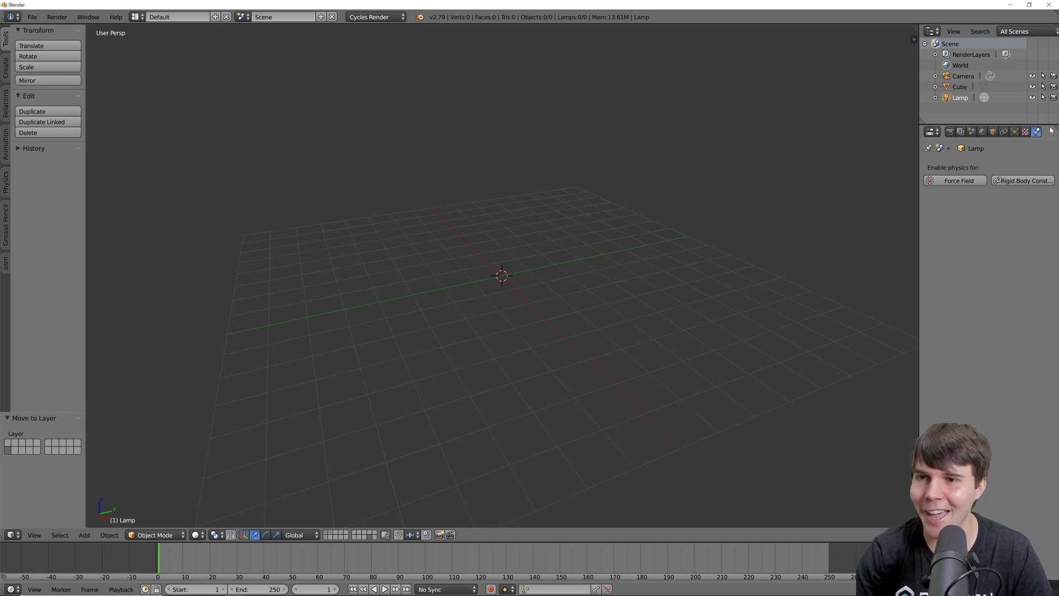
click(329, 532)
click(327, 533)
right_click(502, 279)
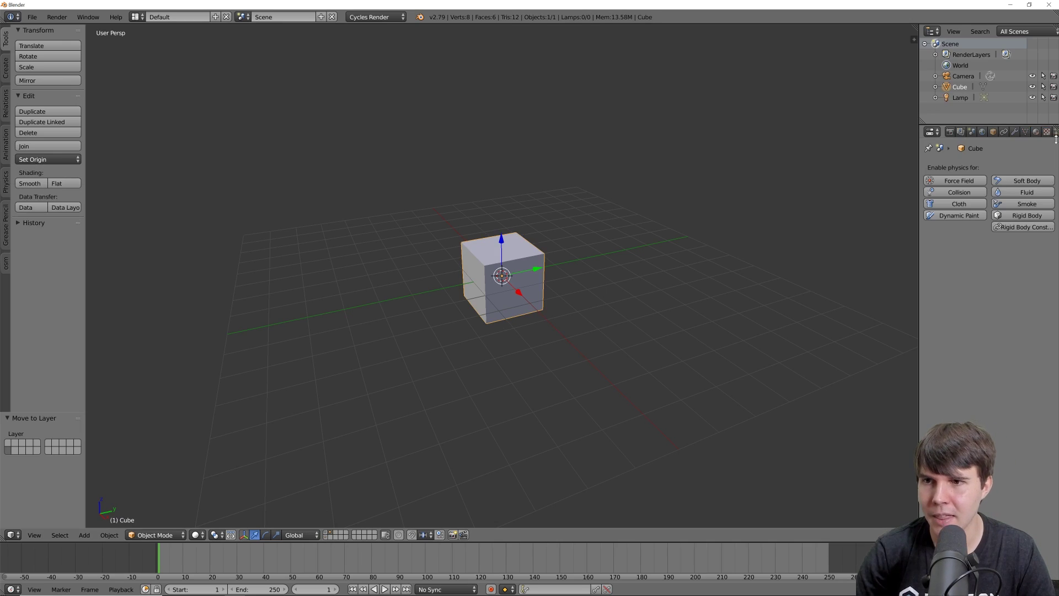
click(1025, 134)
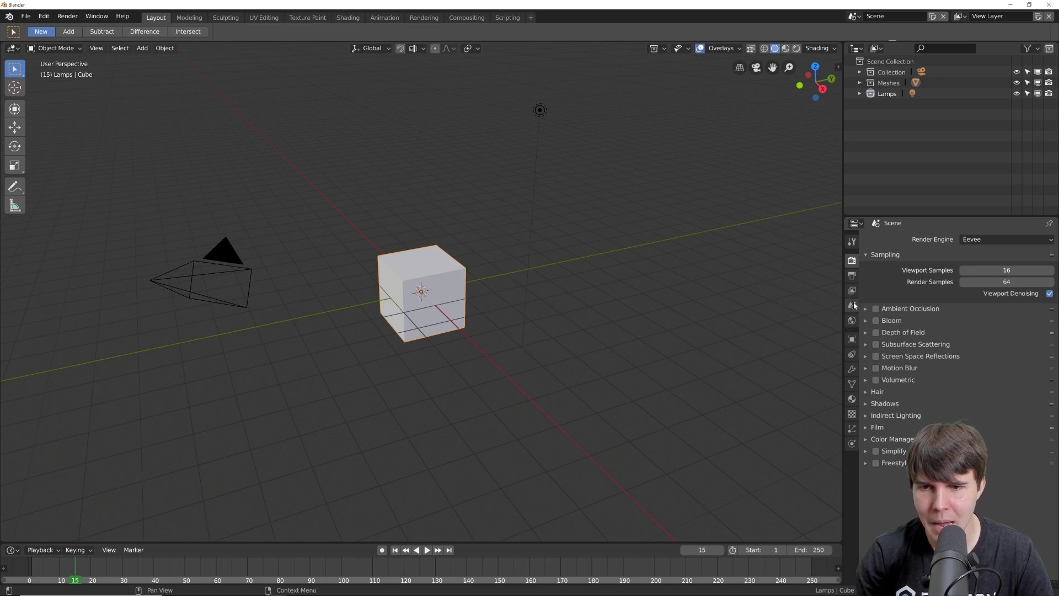
- Look through the cube's Material, Texture and Particles property tabs
click(852, 400)
click(852, 415)
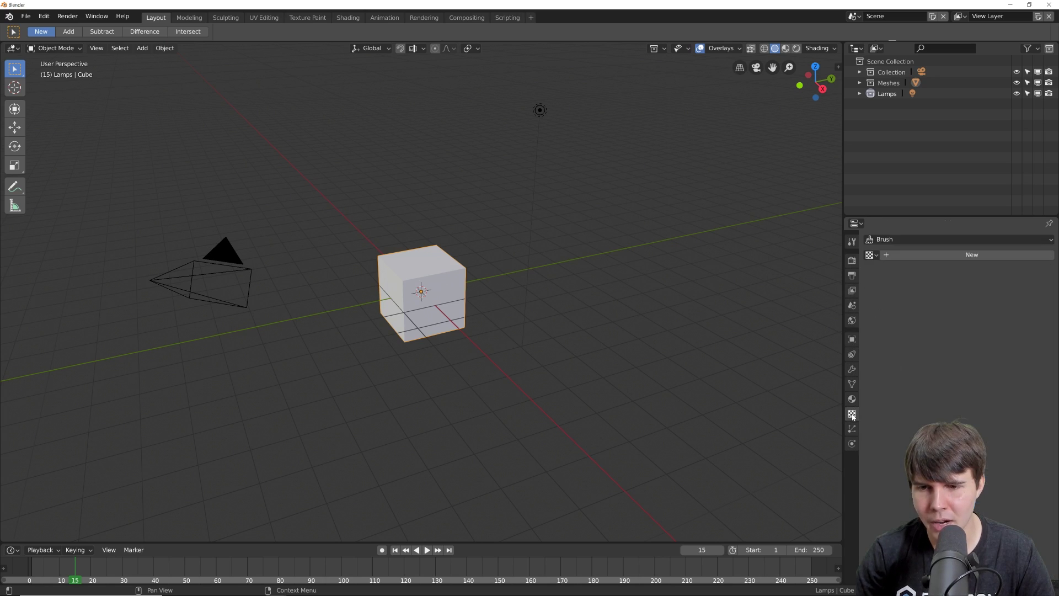
click(852, 430)
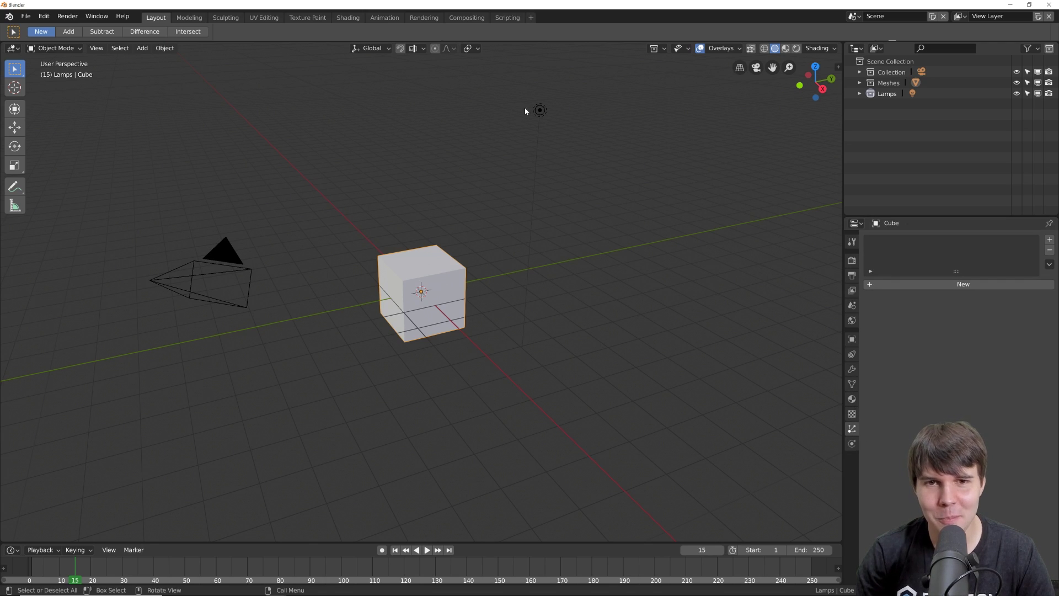
- Select the light and switch its type to Sun, then Spot, then Area
click(540, 109)
click(852, 370)
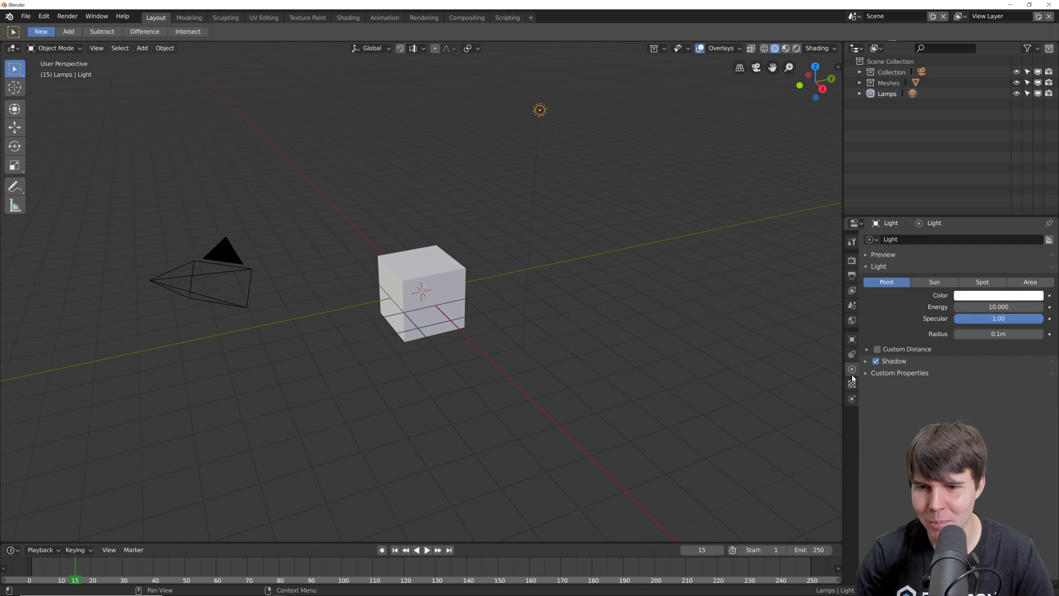
click(935, 282)
click(983, 282)
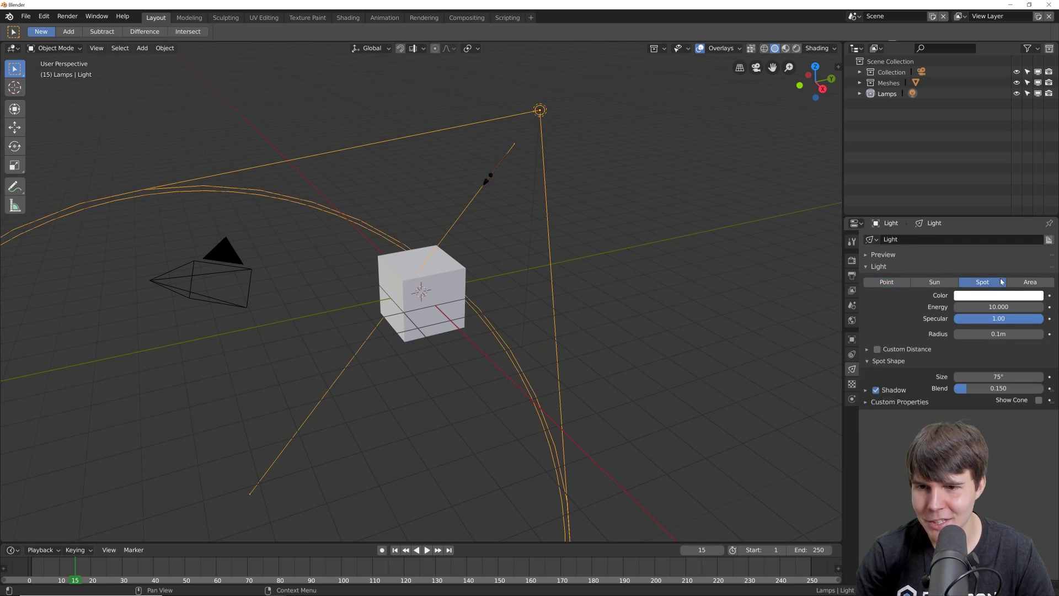
click(1029, 282)
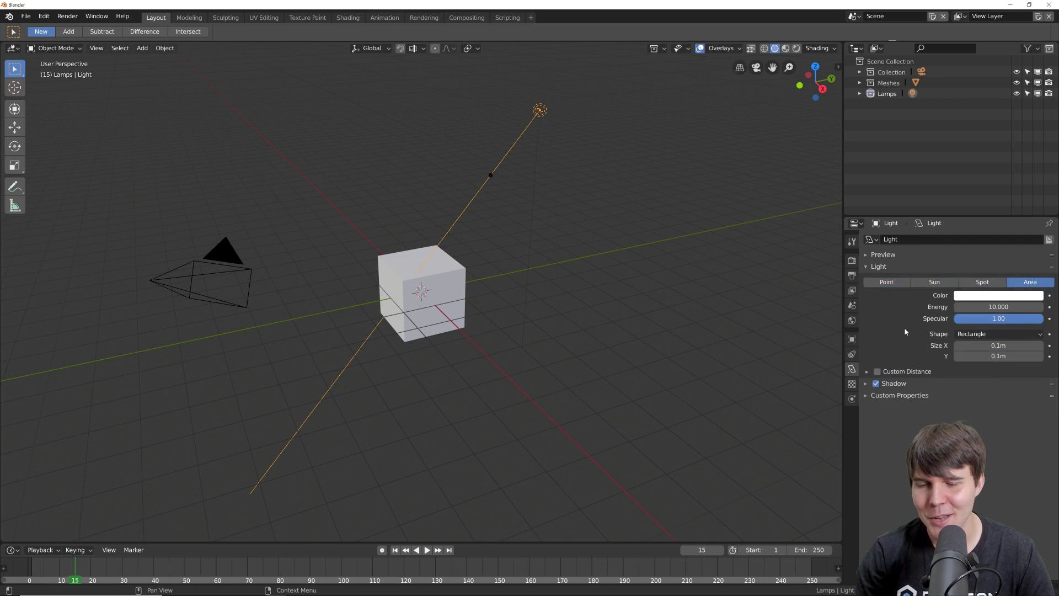
- Reselect the light, set it back to a Point light, and show the Eevee render settings
click(445, 276)
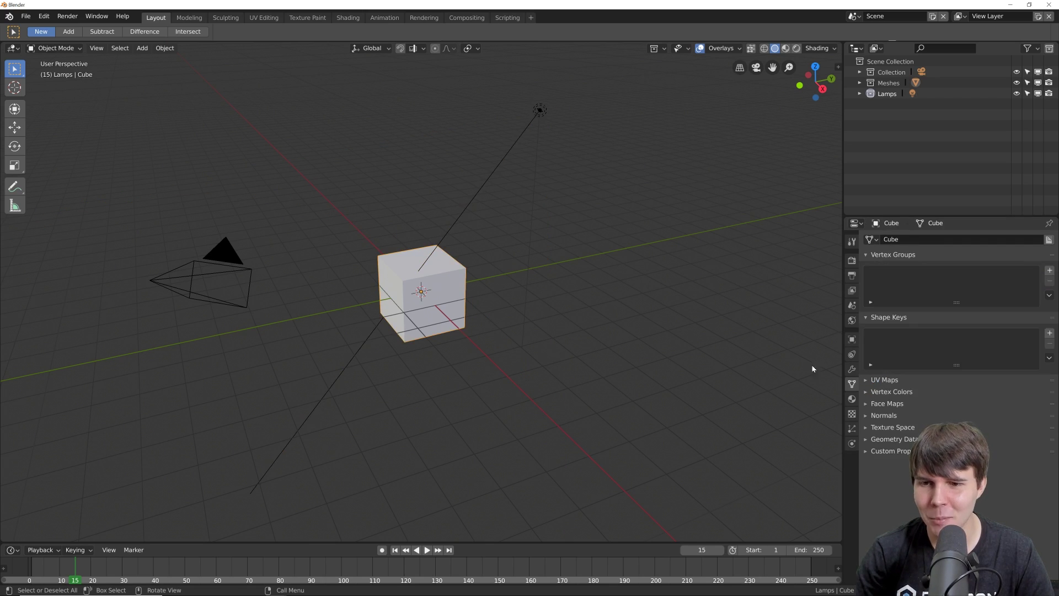
click(528, 150)
click(540, 110)
click(851, 339)
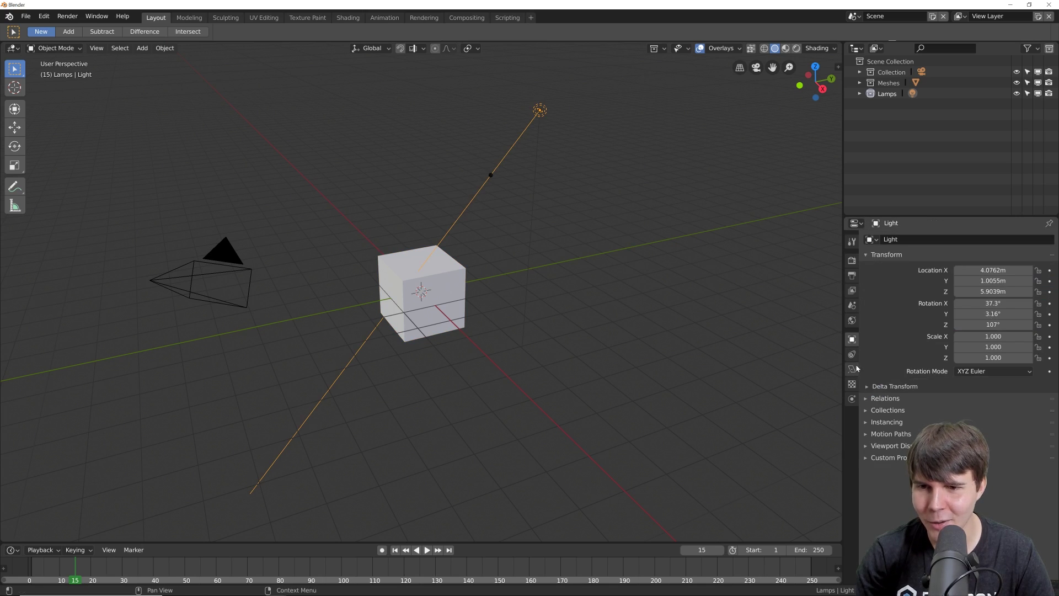
click(852, 368)
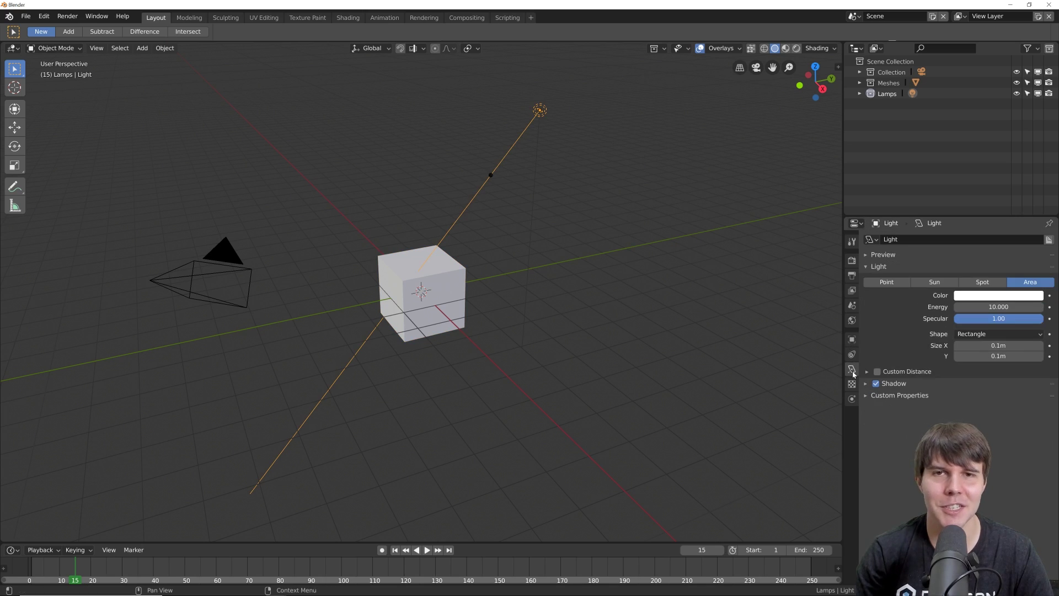
click(899, 282)
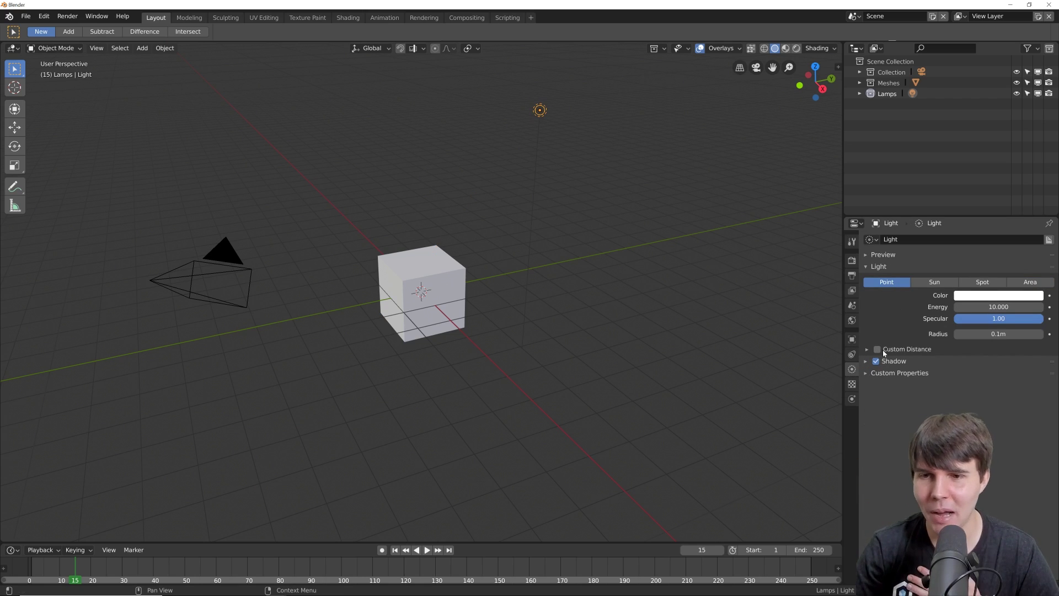
click(852, 260)
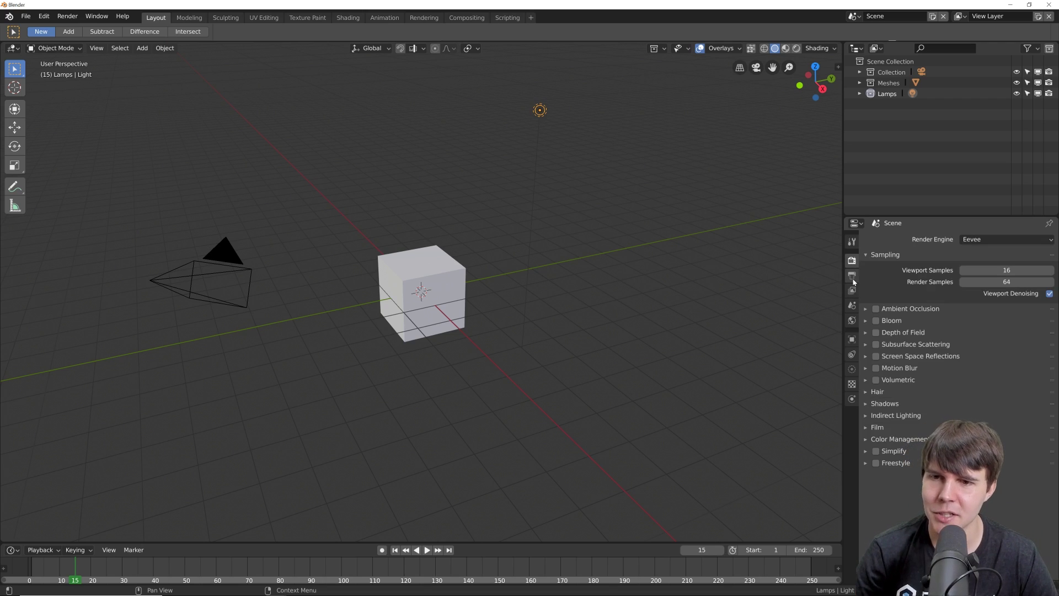
click(853, 277)
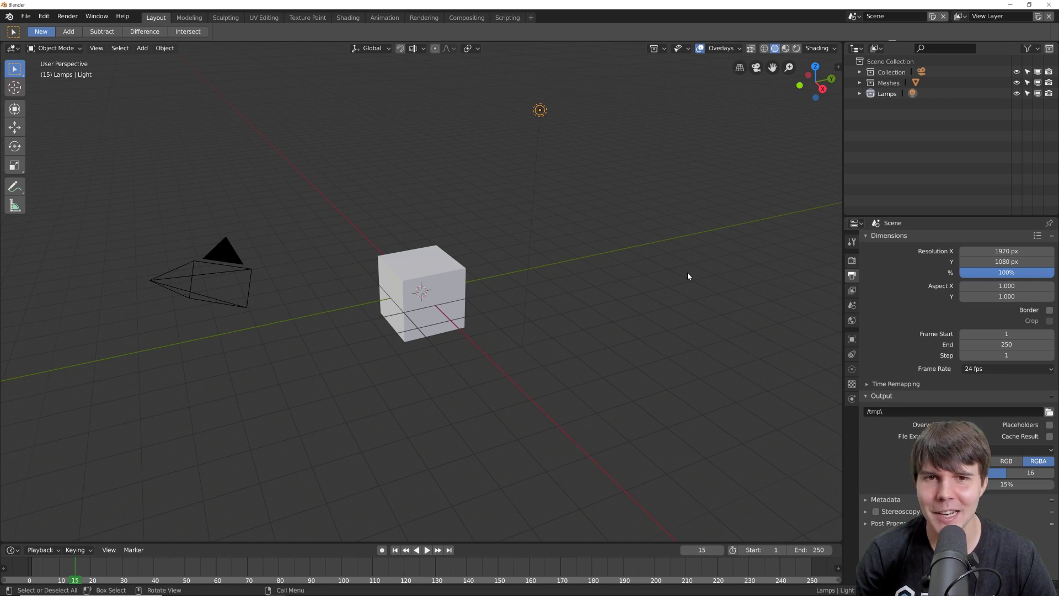
click(851, 261)
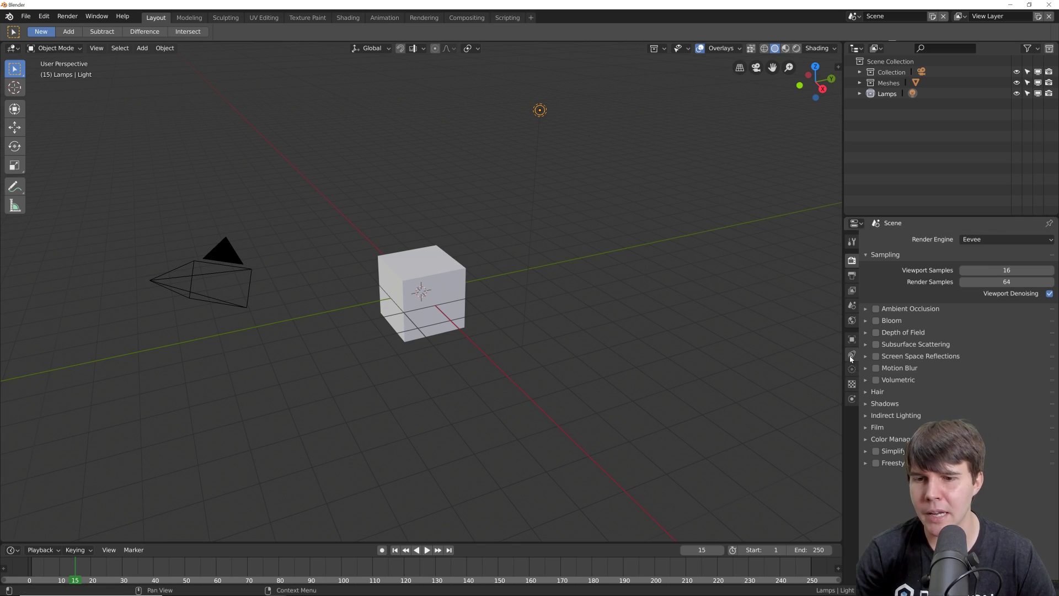
key(alt+Tab)
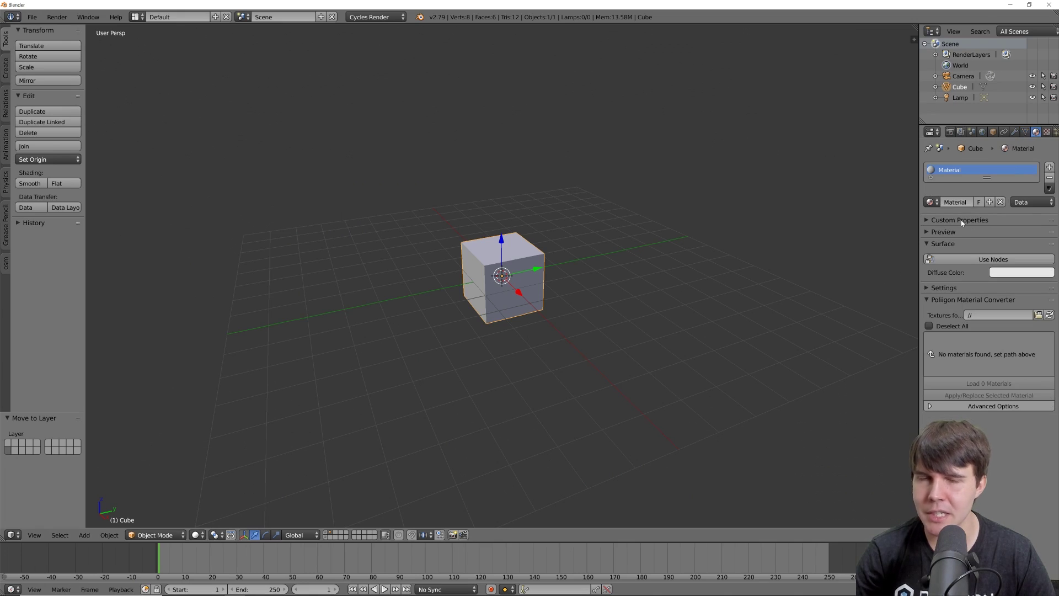
key(alt+Tab)
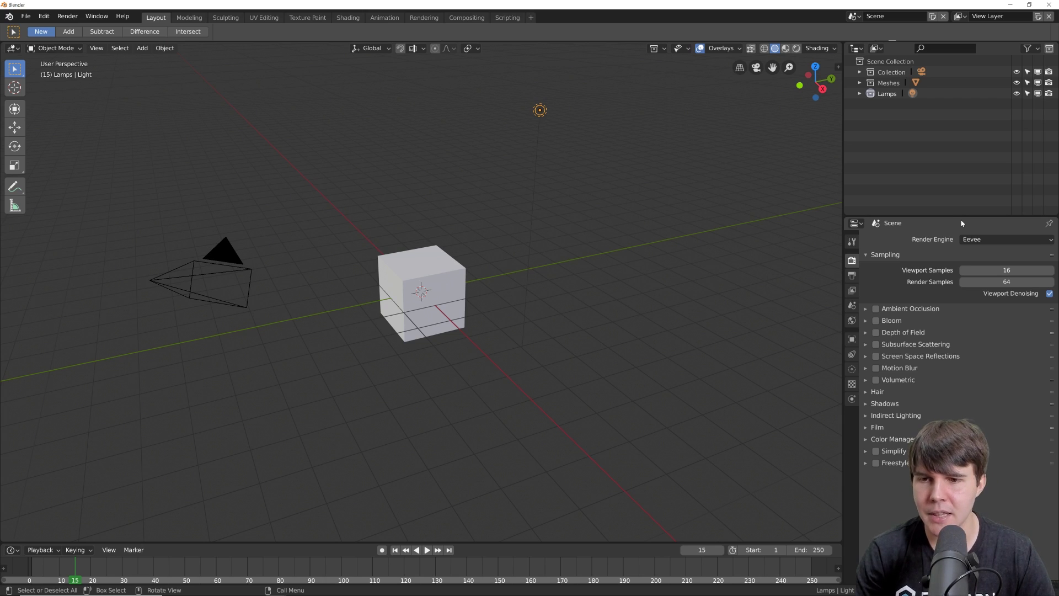
- Browse the Light data, Object, World and View Layer tabs, returning to the Render settings
click(851, 355)
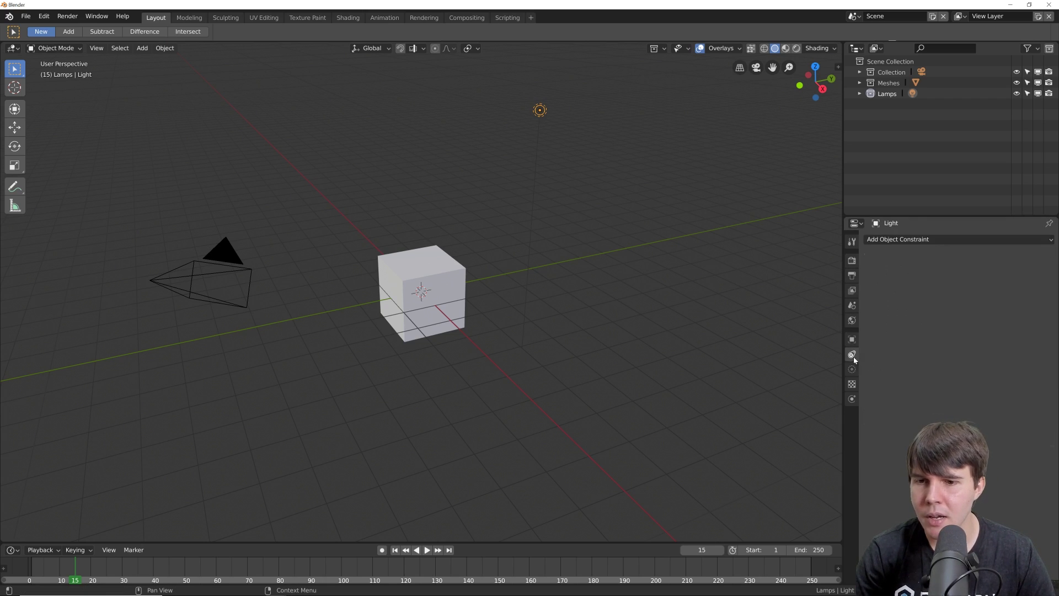
click(852, 339)
click(851, 320)
click(852, 290)
click(851, 260)
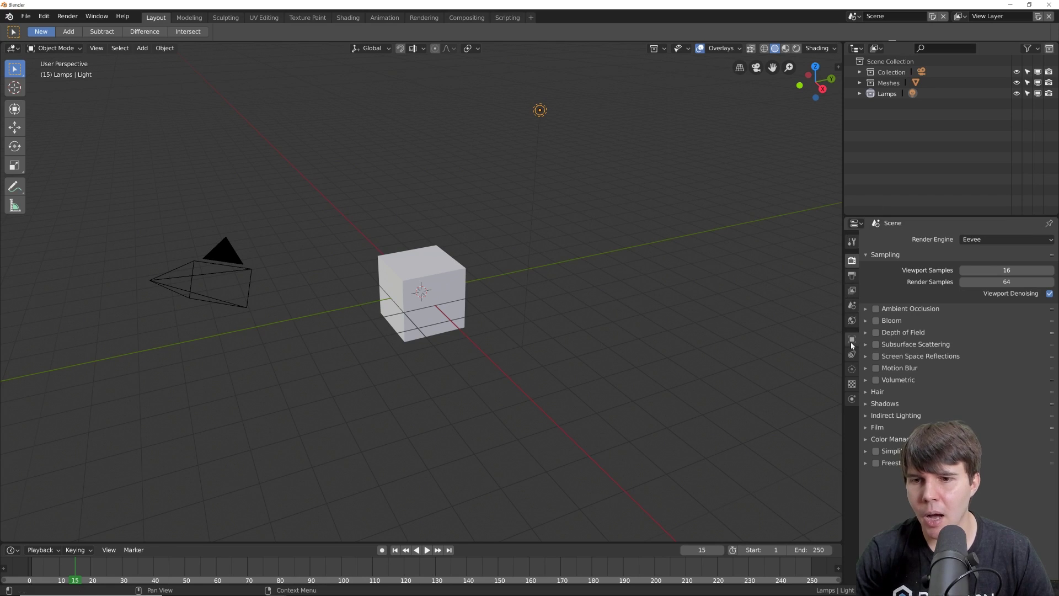
- Compare the light's Object Constraints and Light data tabs, glancing at the Texture tab
click(853, 356)
click(852, 368)
click(852, 356)
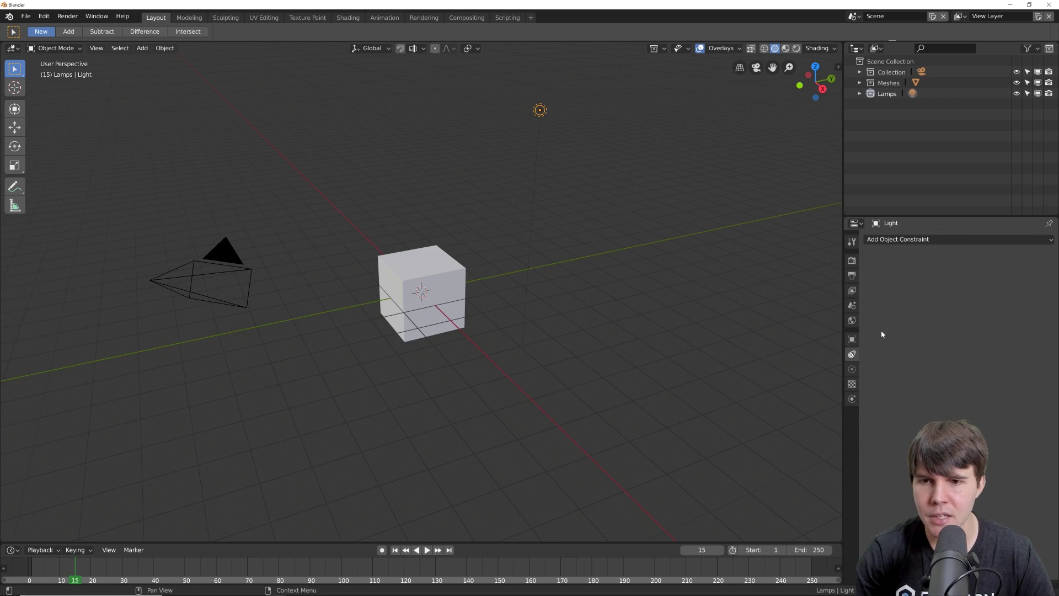
click(852, 368)
click(853, 384)
click(852, 368)
click(852, 355)
- Check the light's Object transform, Texture and Light tabs, then return to Render settings
click(852, 339)
click(852, 354)
click(852, 384)
click(852, 368)
click(852, 339)
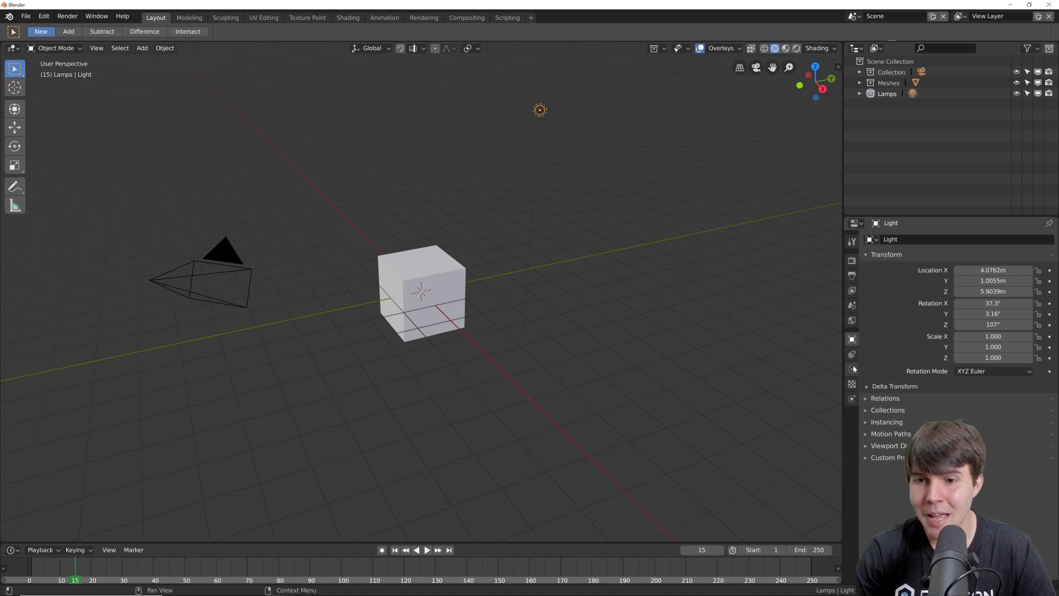
click(852, 368)
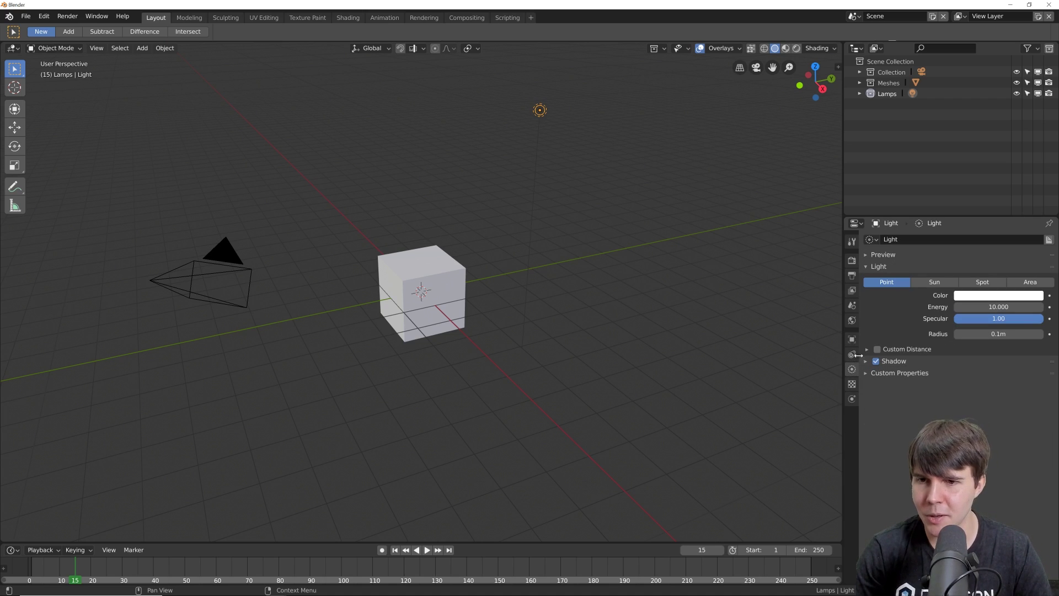
click(852, 260)
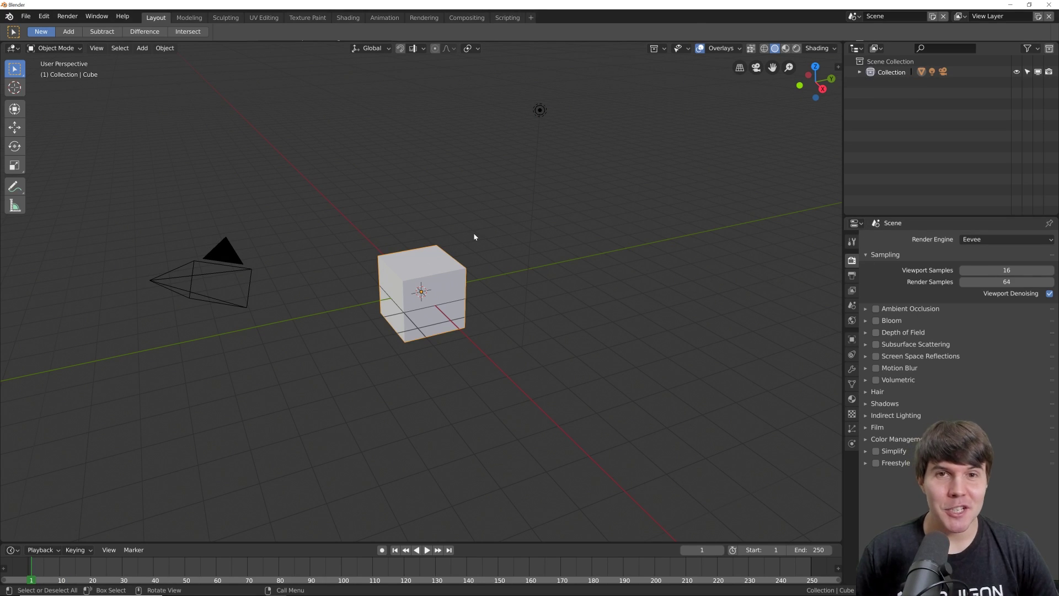
- Zoom in on the cube, toggle Edit Mode, and switch the viewport to Rendered shading
middle_drag(447, 269, 504, 252)
scroll(468, 265, up, 3)
key(Tab)
key(Tab)
scroll(504, 252, up, 2)
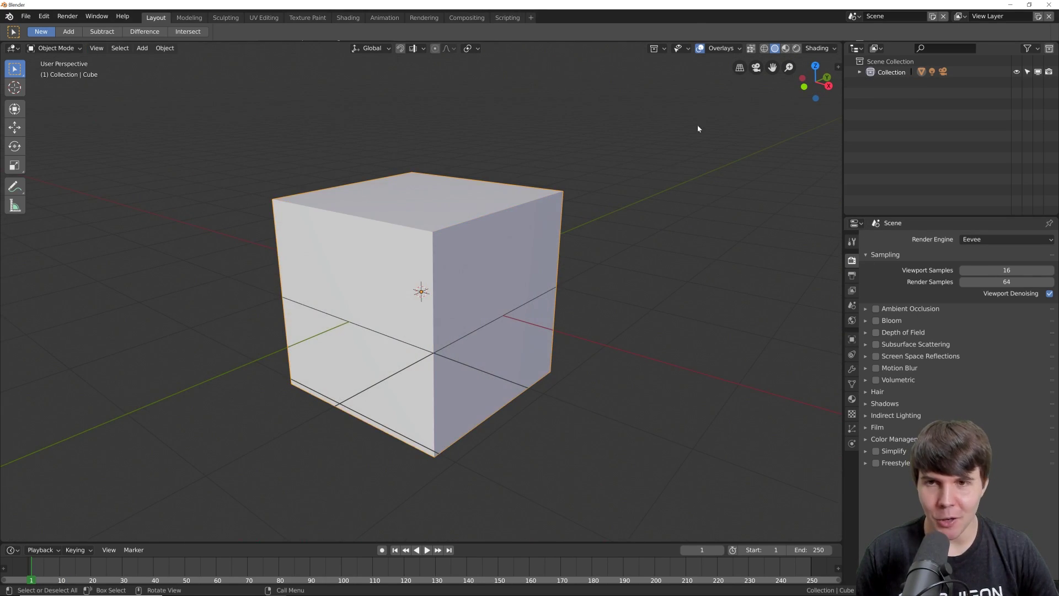
click(796, 48)
scroll(563, 217, down, 3)
- Add a plane, scale it up into a large floor beneath the cube, and orbit out
key(shift+a)
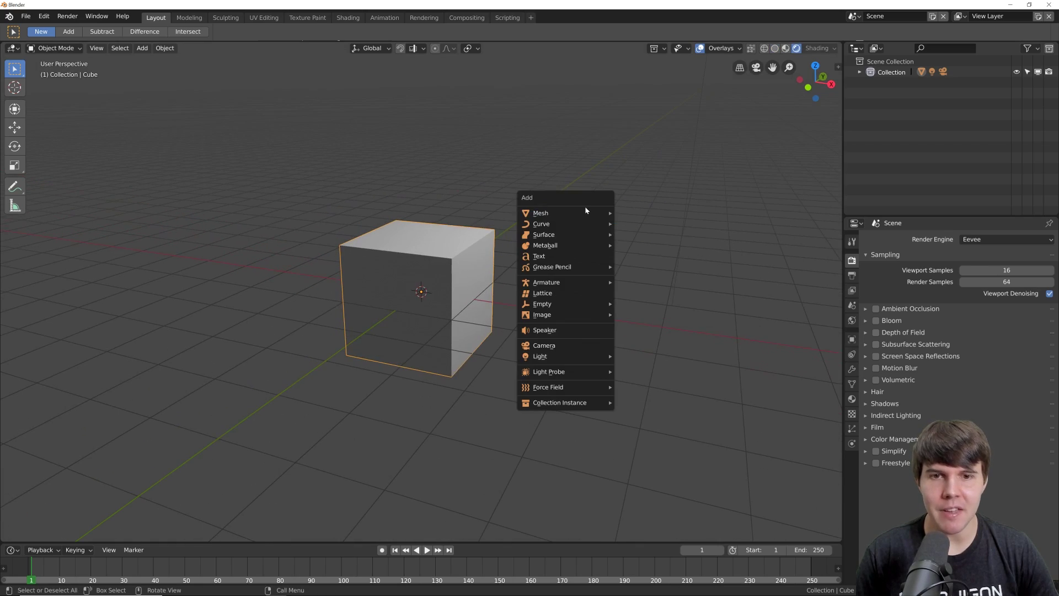
mouse_move(600, 217)
click(638, 213)
key(s)
click(161, 437)
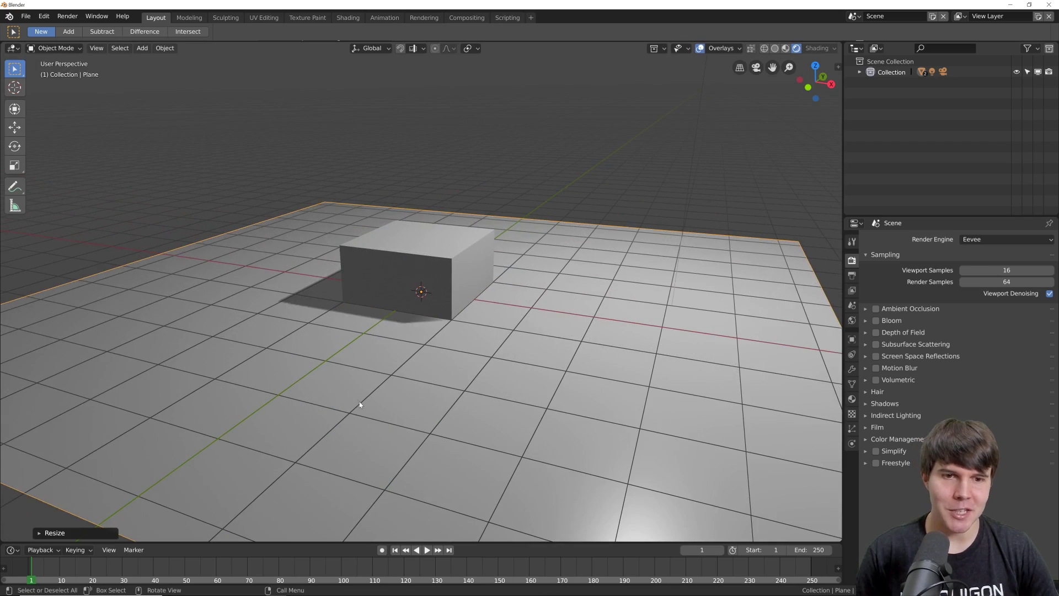
middle_drag(361, 390, 382, 272)
scroll(385, 269, down, 3)
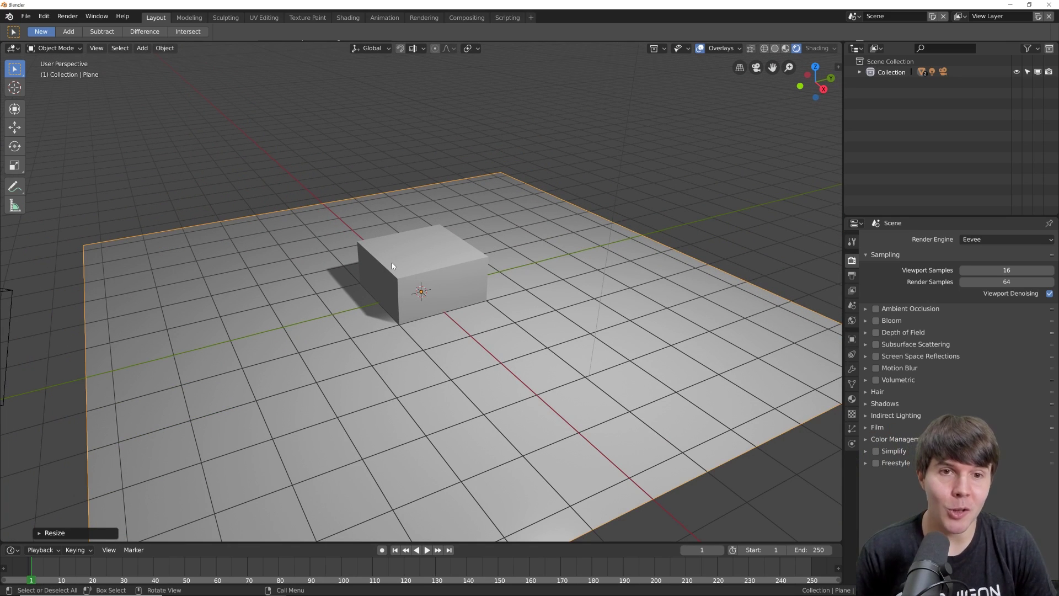
middle_drag(393, 266, 412, 263)
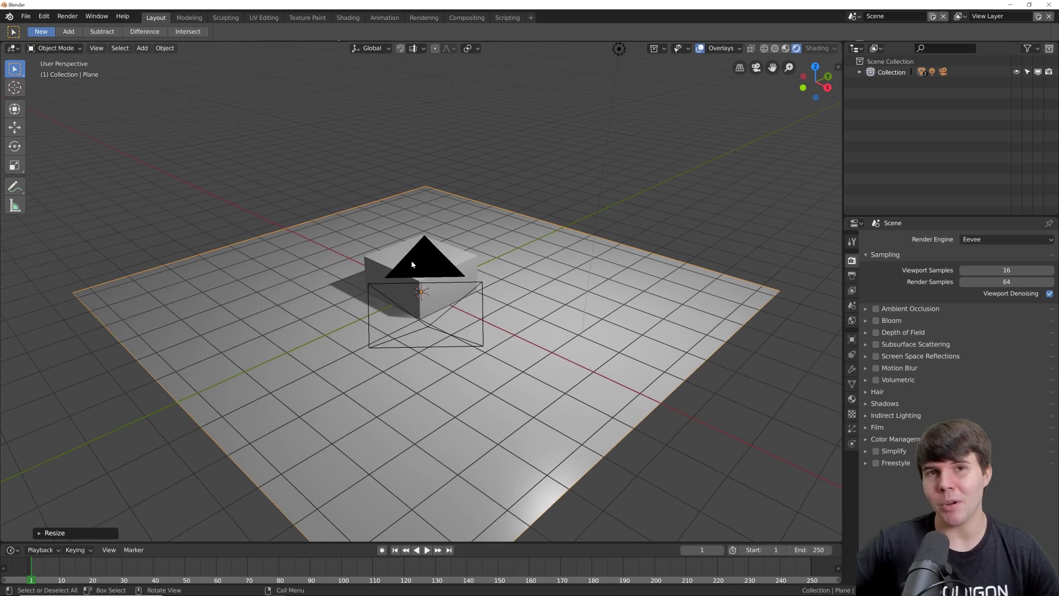